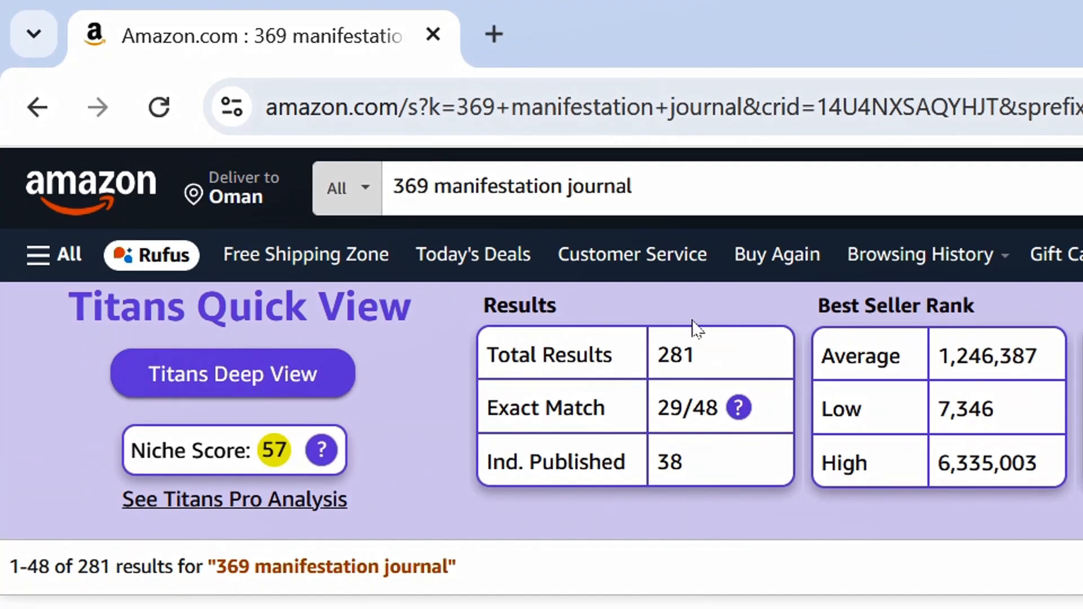
Check the total results for the 369 manifestation journal search and the Best Sellers Rank of the red-covered 369 Manifestation Journal
left_click_drag(657, 357, 708, 370)
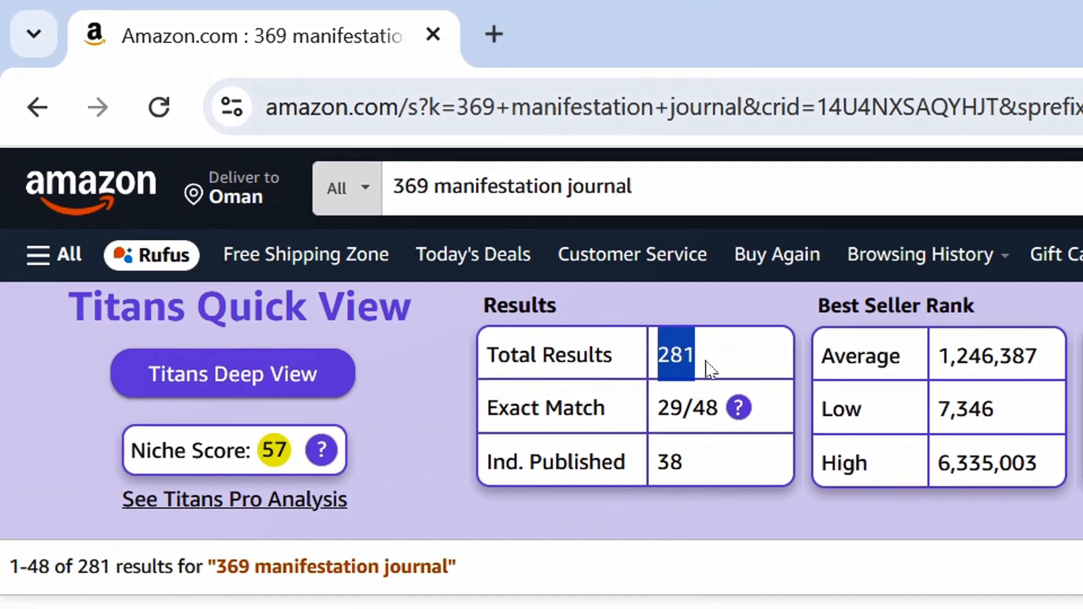
left_click(710, 370)
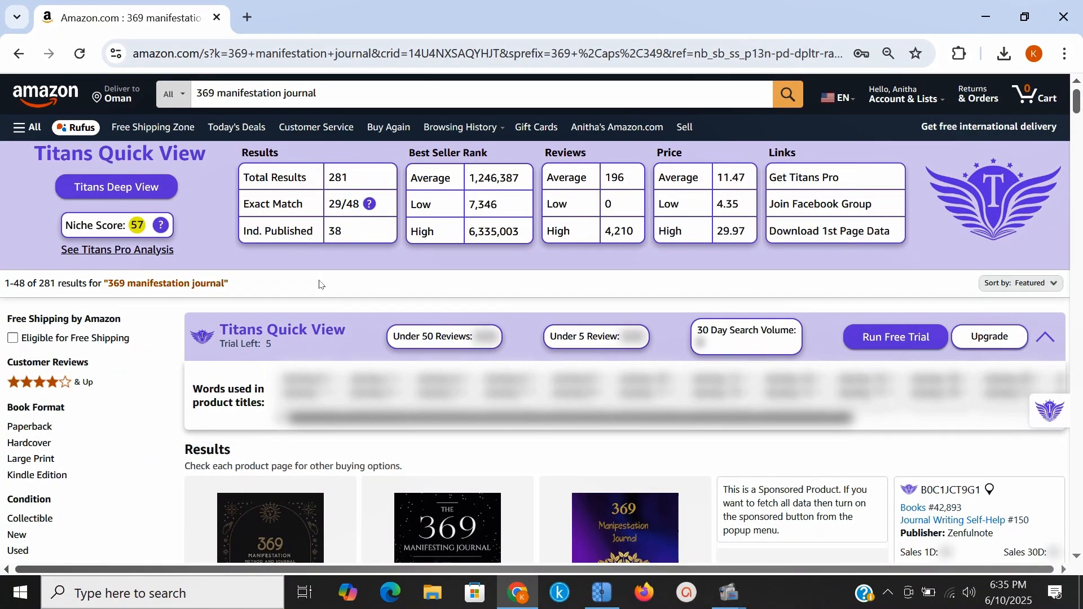
scroll(392, 290, "down", 20)
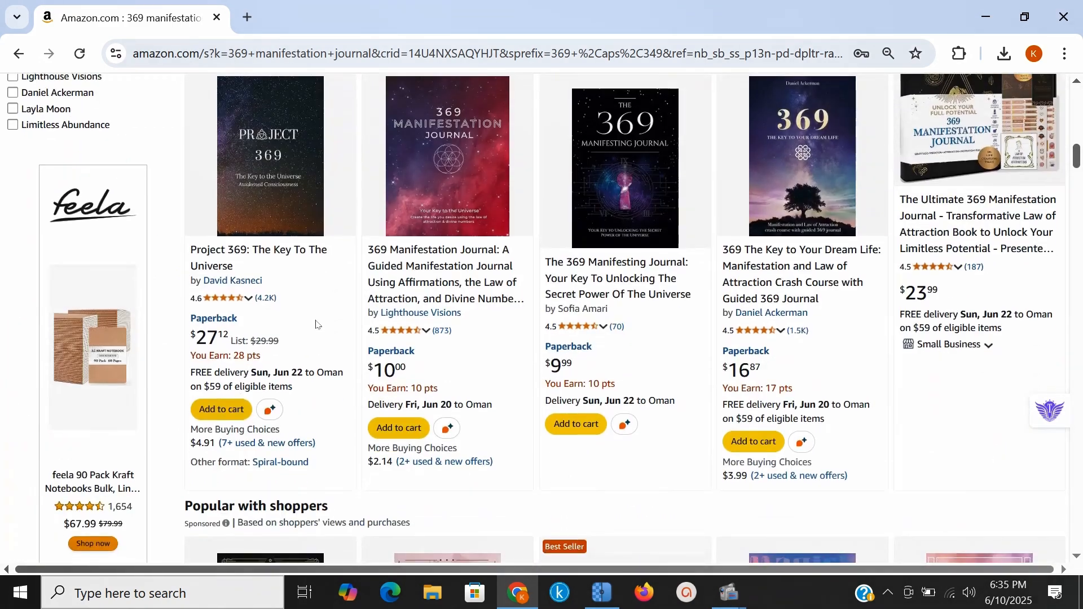
mouse_move(434, 275)
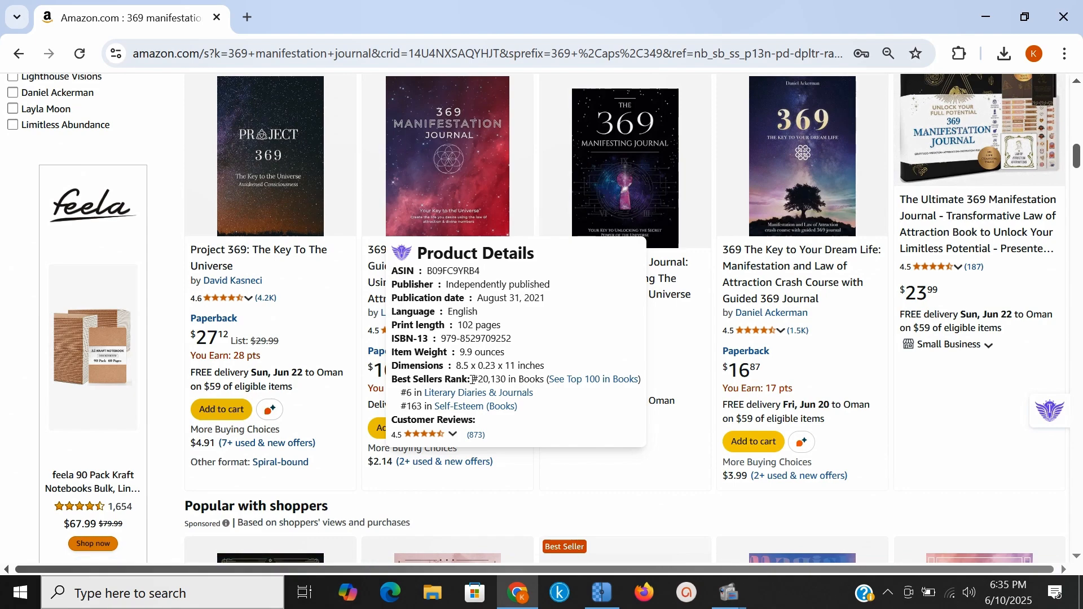
left_click_drag(470, 379, 505, 380)
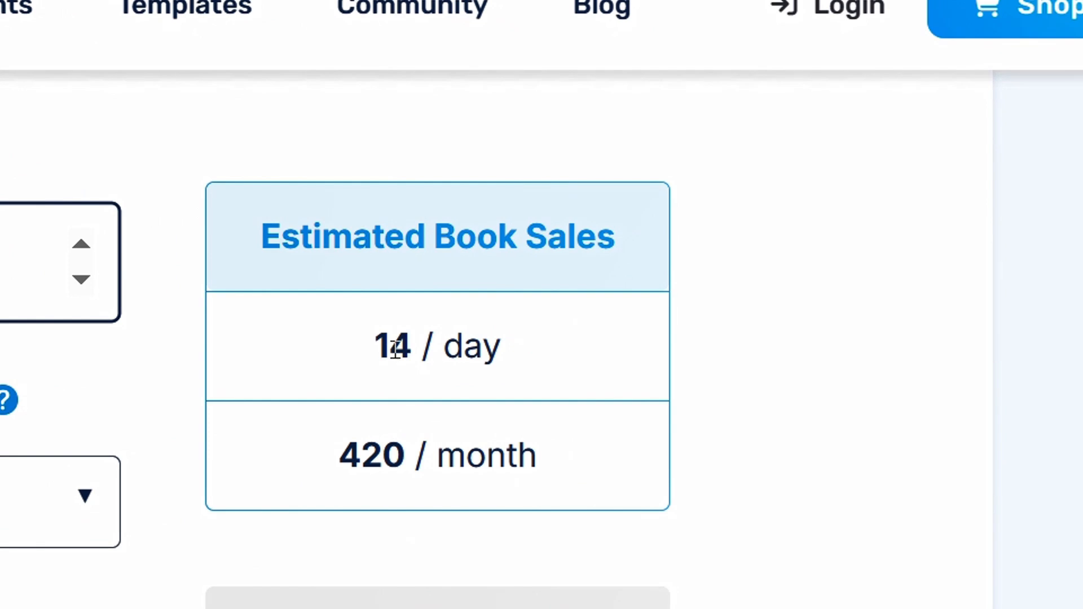
Check the estimated daily and monthly book sales for Best Seller's Rank 20130
left_click_drag(373, 346, 515, 345)
left_click(506, 404)
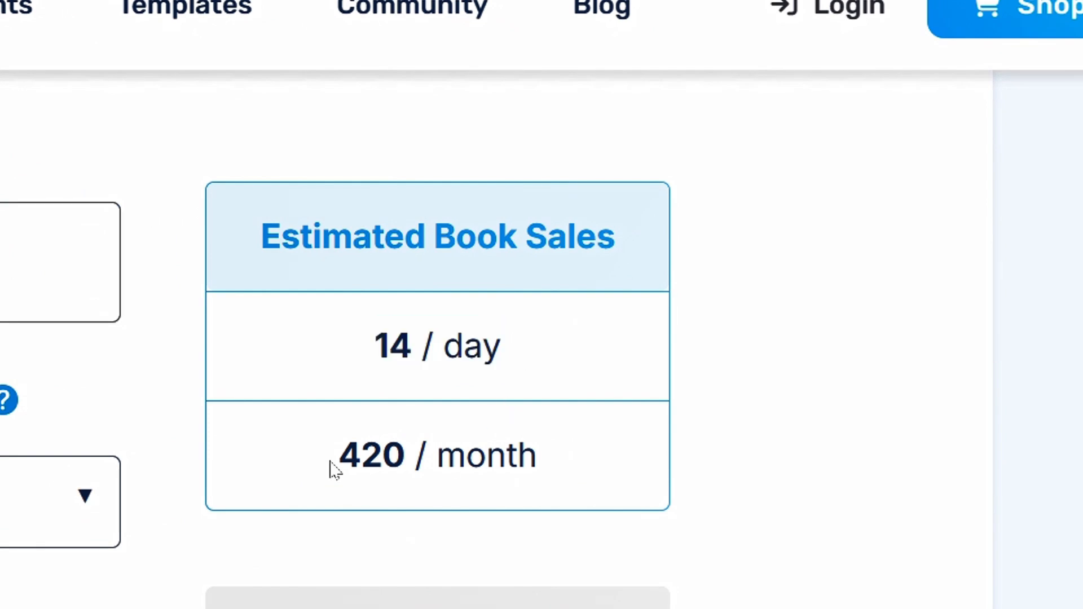
left_click_drag(333, 459, 411, 452)
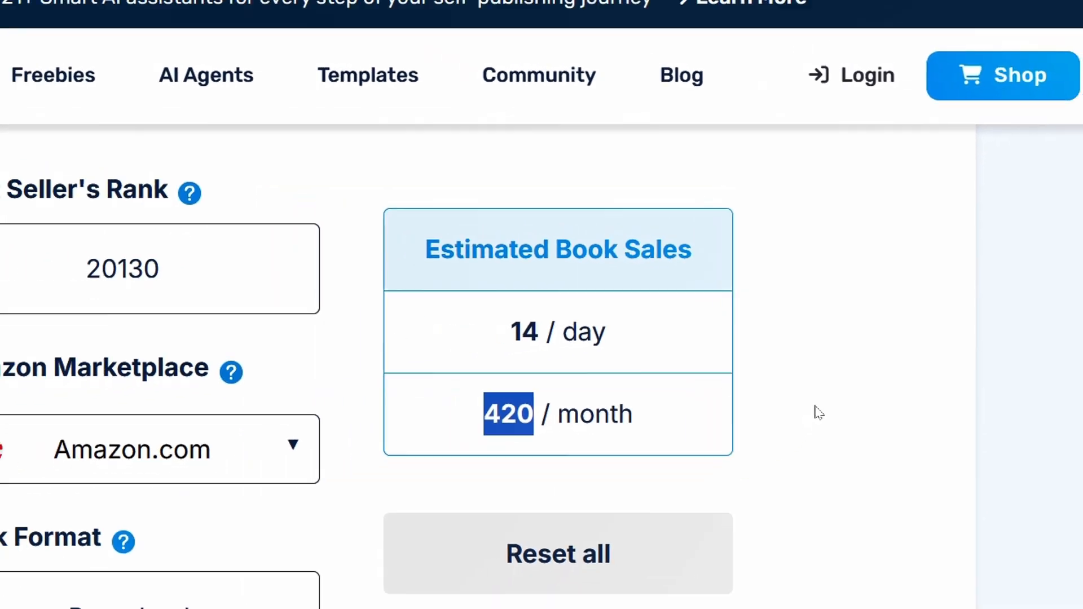
left_click(783, 451)
Add the royalty calculator to the sales estimate and check the estimated daily and monthly royalties
left_click(576, 526)
scroll(798, 439, "down", 4)
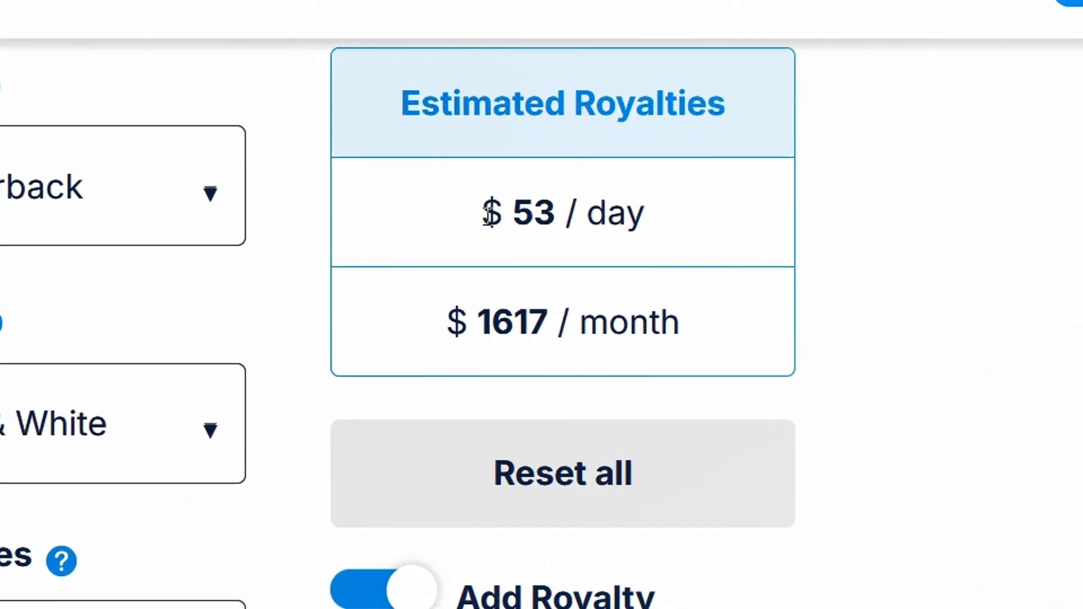
left_click_drag(477, 220, 558, 243)
left_click_drag(445, 328, 533, 353)
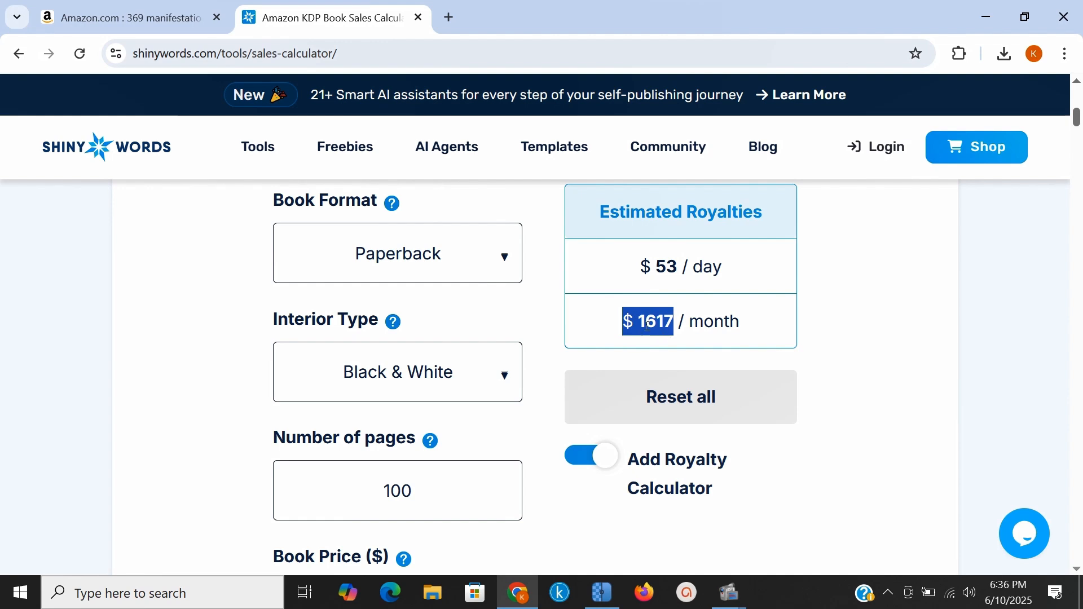
left_click(755, 335)
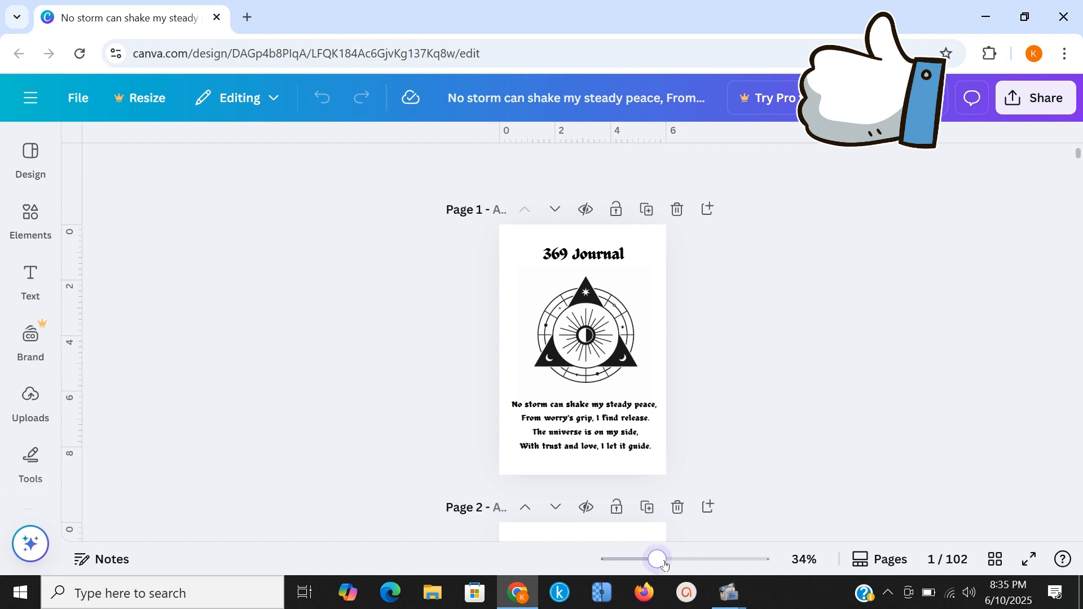
Enlarge the journal design to 56% and look through the front pages 1 to 5, from the title page to the usage instructions
left_click_drag(657, 559, 677, 562)
scroll(817, 293, "up", 2)
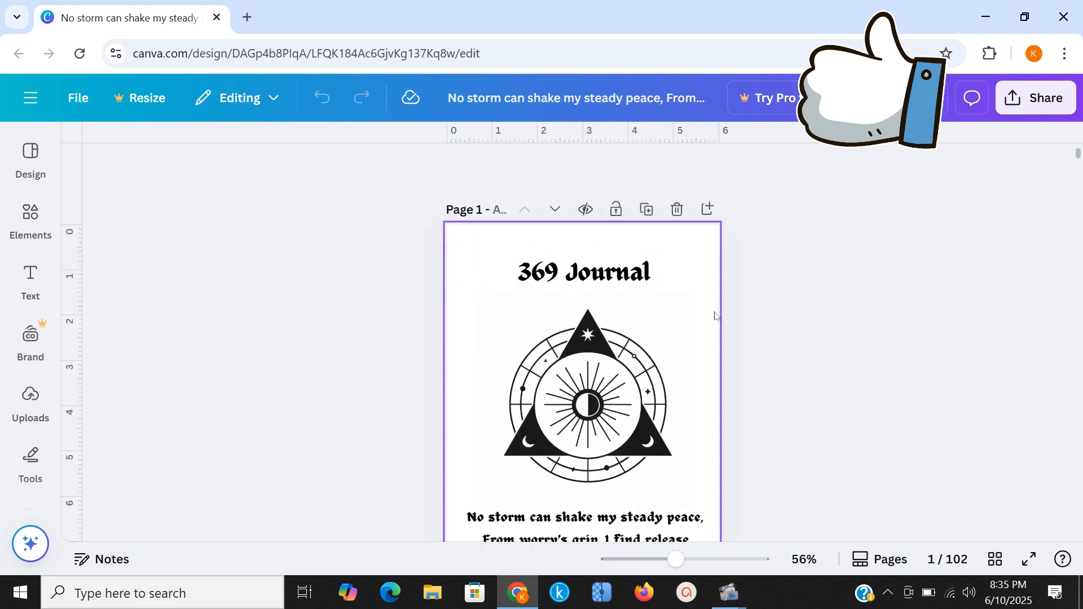
scroll(765, 342, "down", 3)
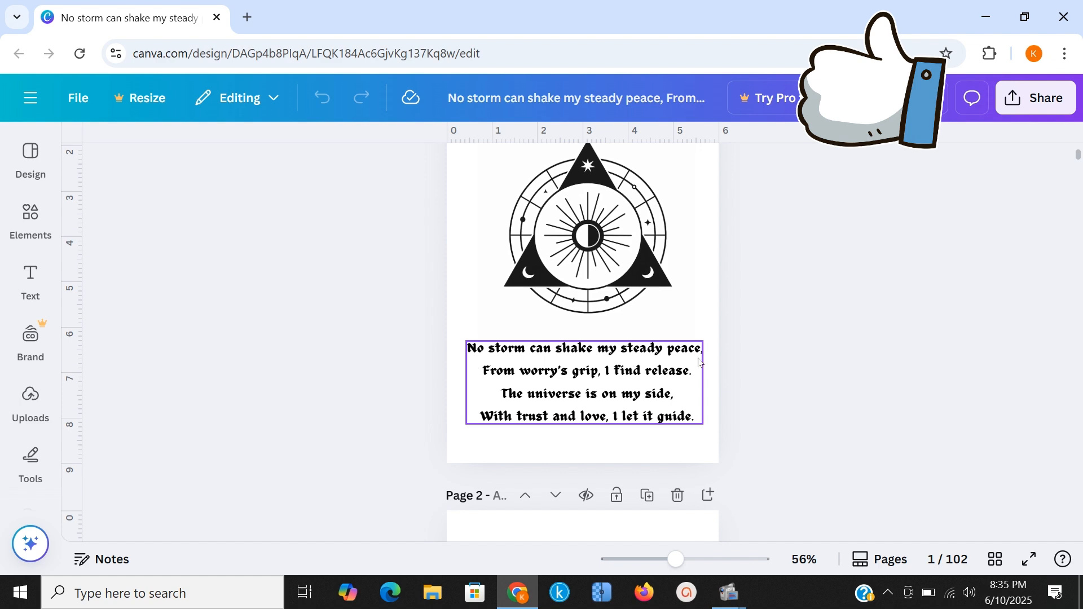
scroll(818, 392, "down", 8)
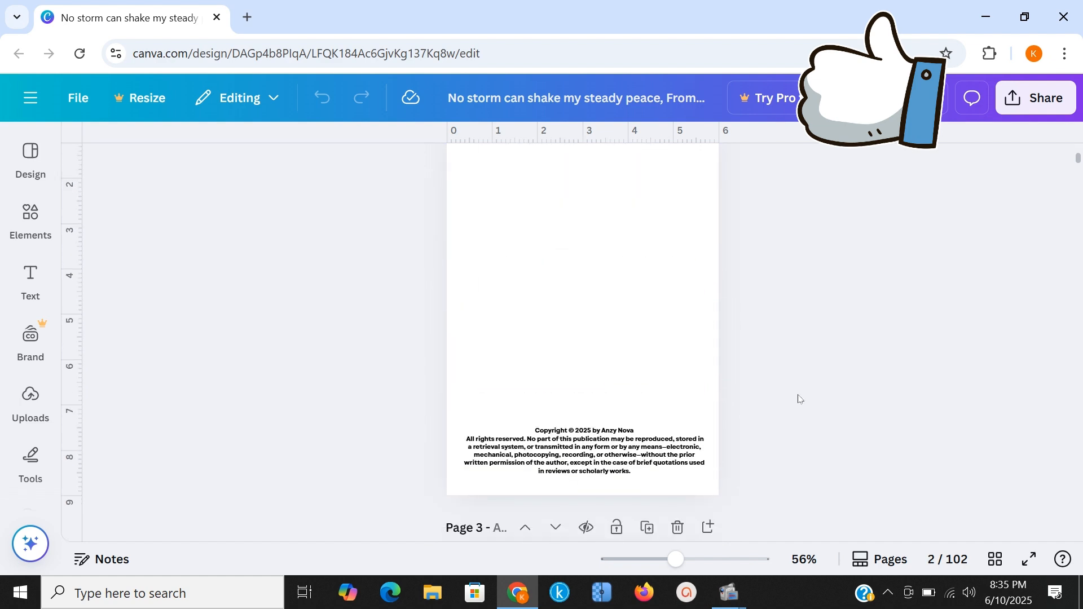
scroll(824, 431, "down", 8)
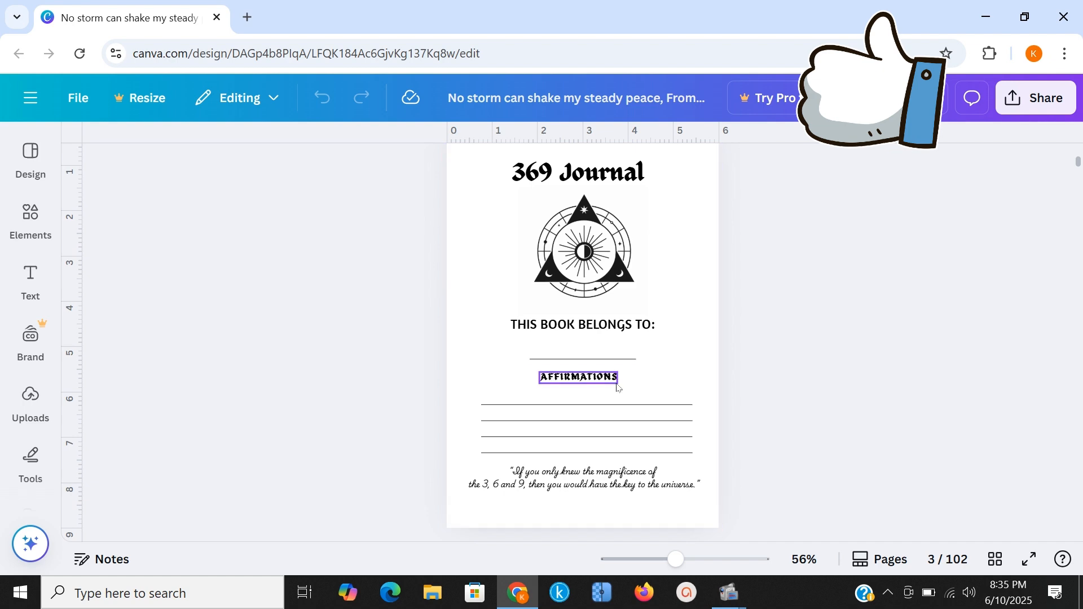
scroll(811, 444, "down", 7)
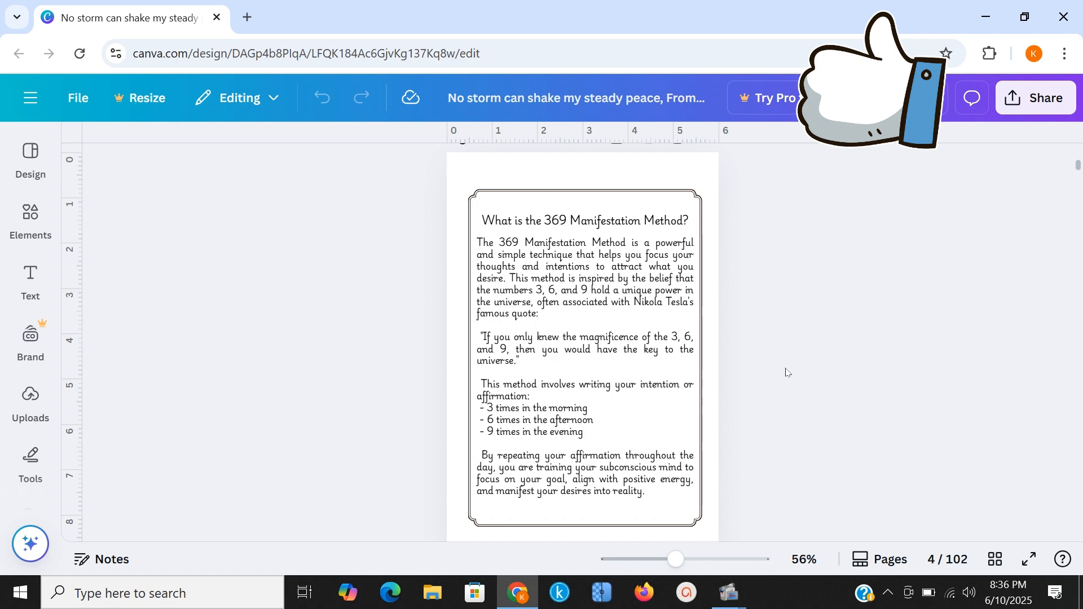
scroll(787, 372, "down", 7)
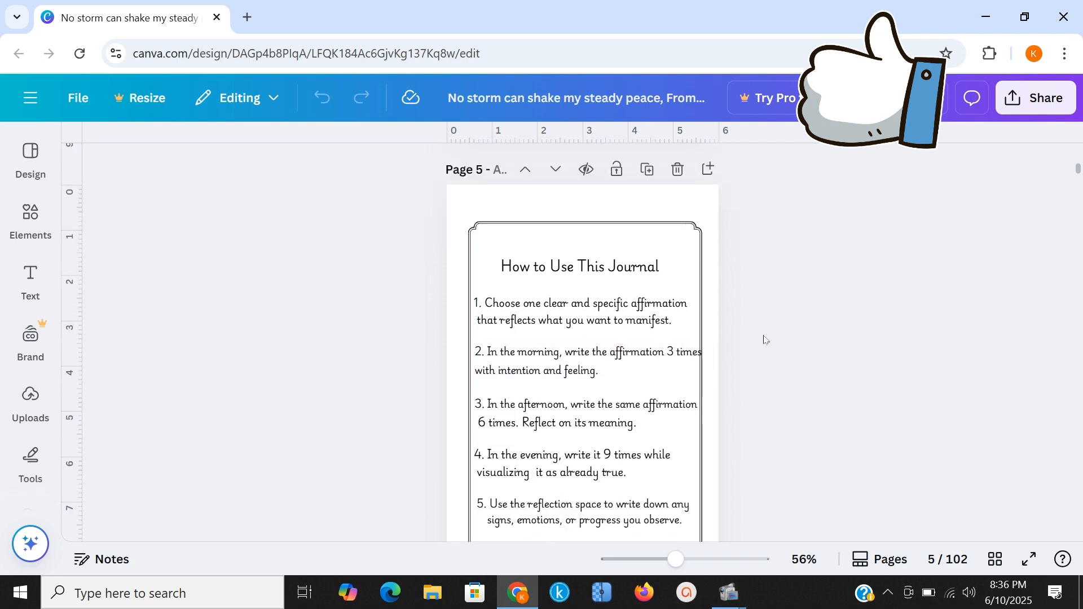
Examine the daily morning, afternoon and evening writing pages from page 6 to 8, and display all the journal's pages as a grid
scroll(764, 340, "down", 7)
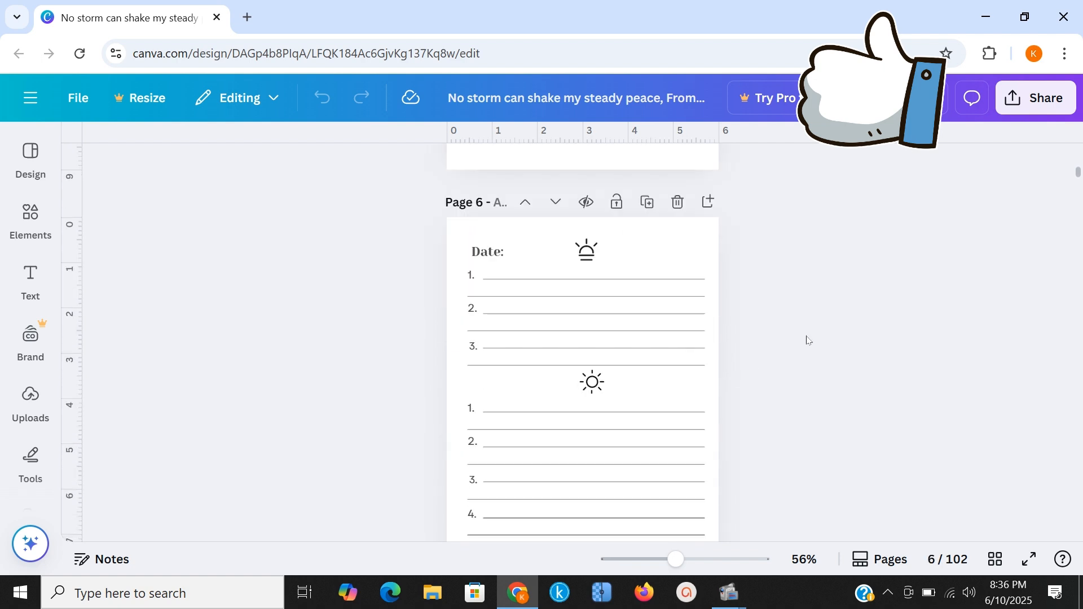
scroll(807, 340, "down", 1)
scroll(806, 340, "up", 1)
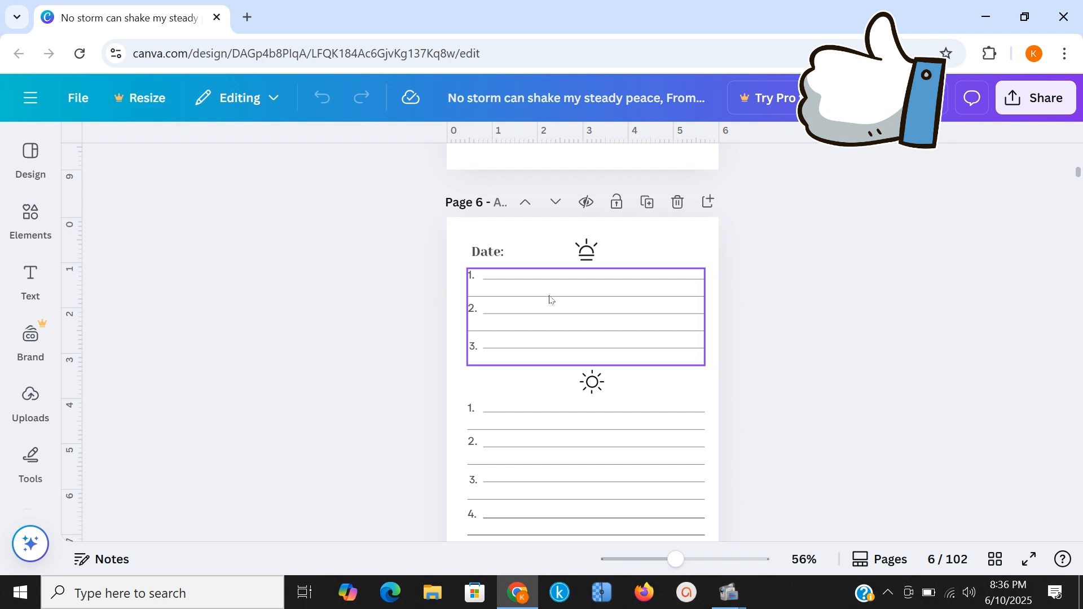
scroll(556, 367, "down", 3)
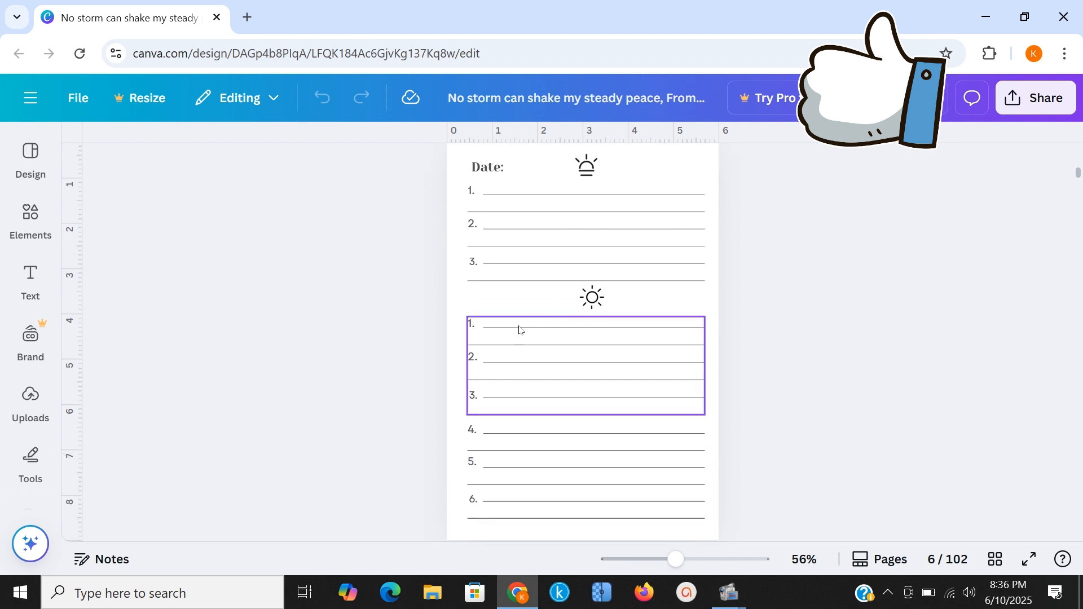
scroll(545, 479, "down", 5)
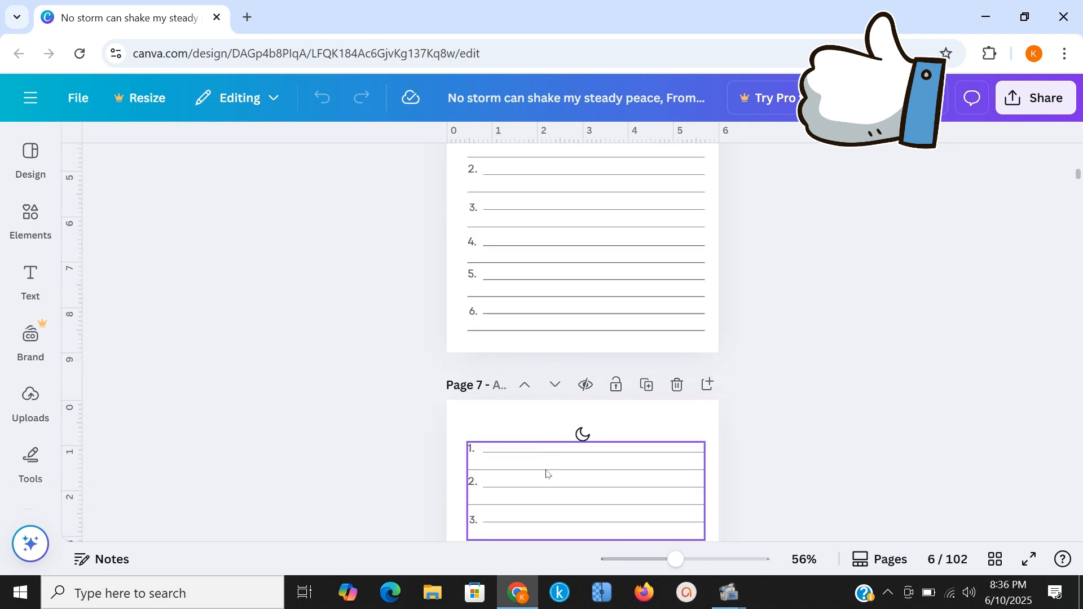
scroll(570, 339, "down", 4)
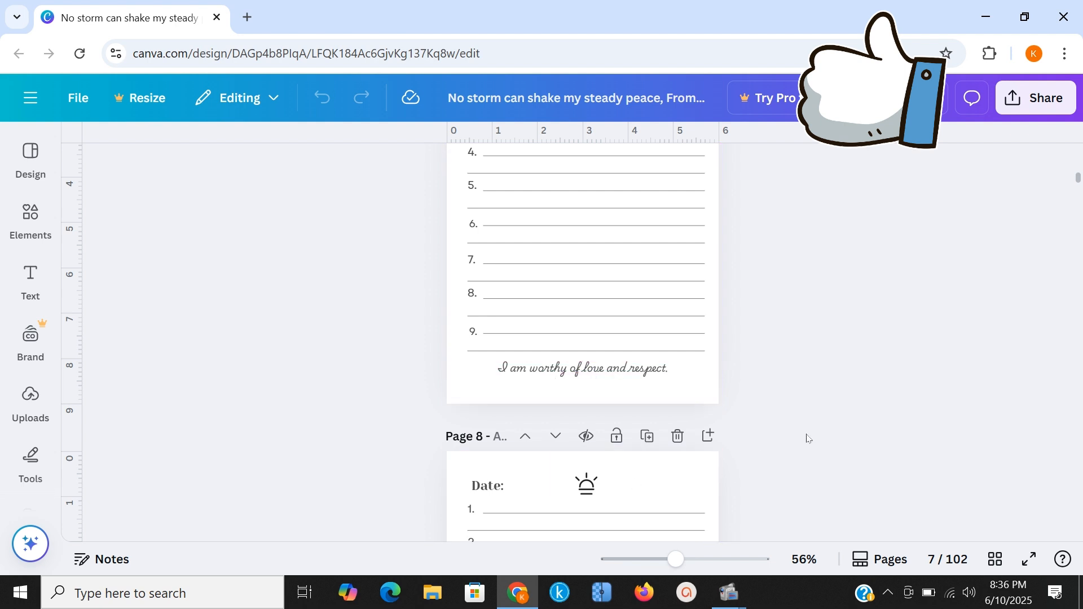
scroll(807, 438, "down", 3)
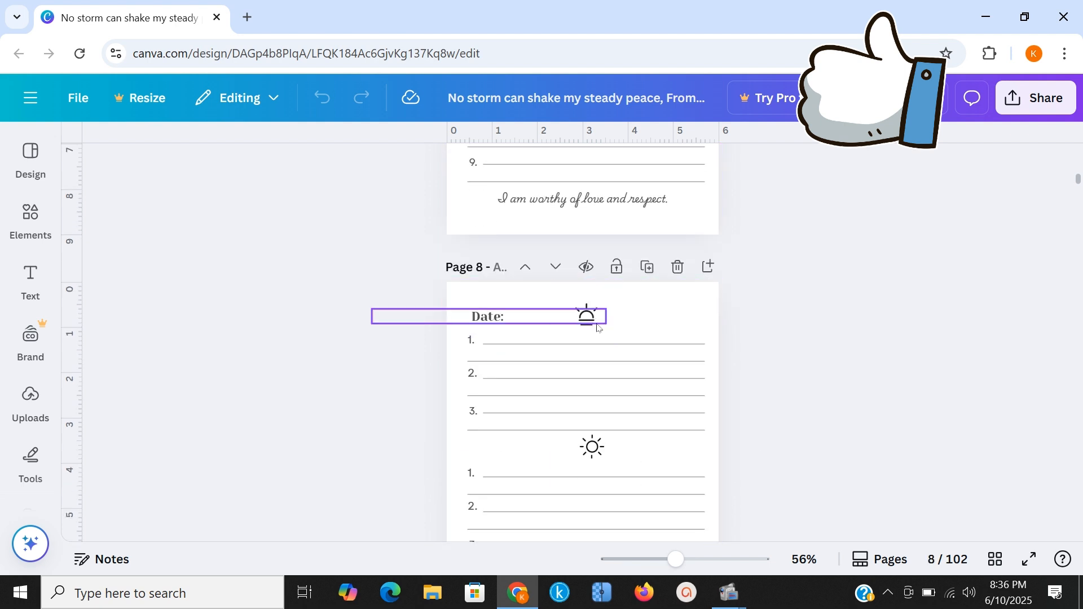
scroll(589, 450, "down", 1)
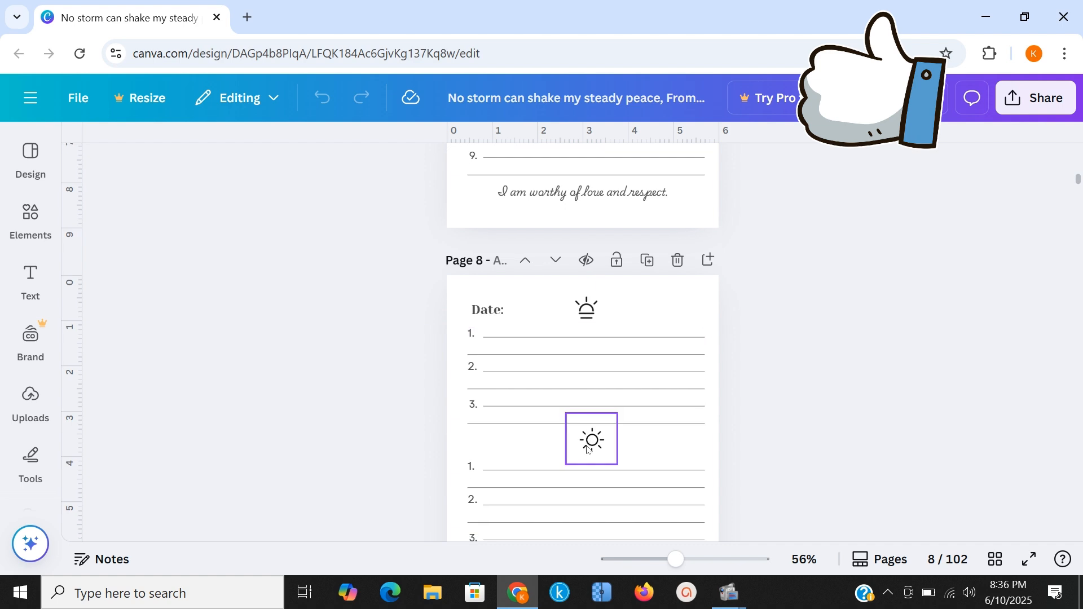
scroll(589, 450, "down", 6)
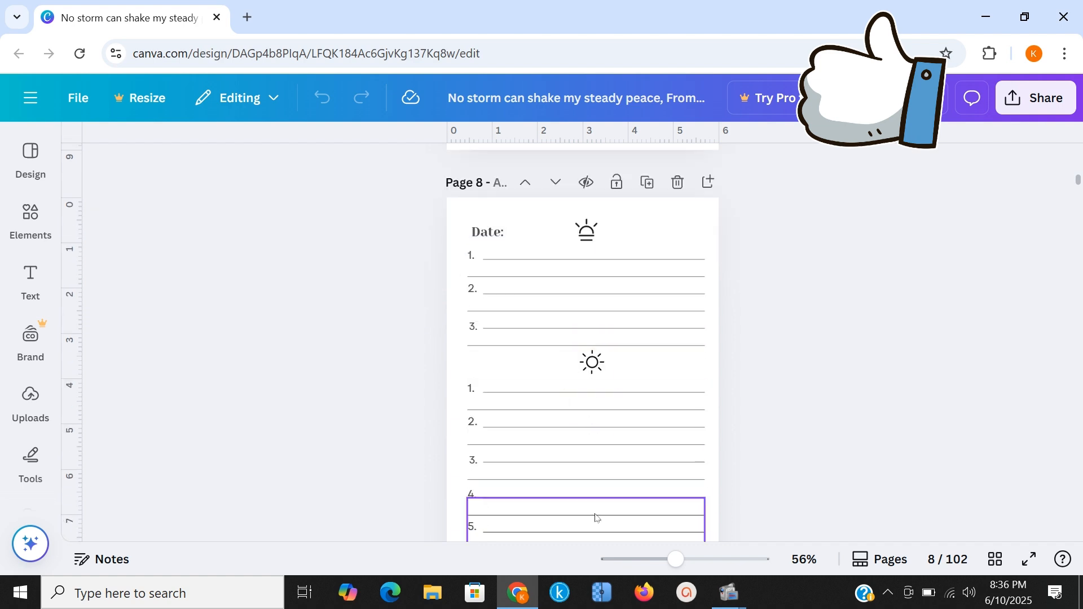
left_click(997, 559)
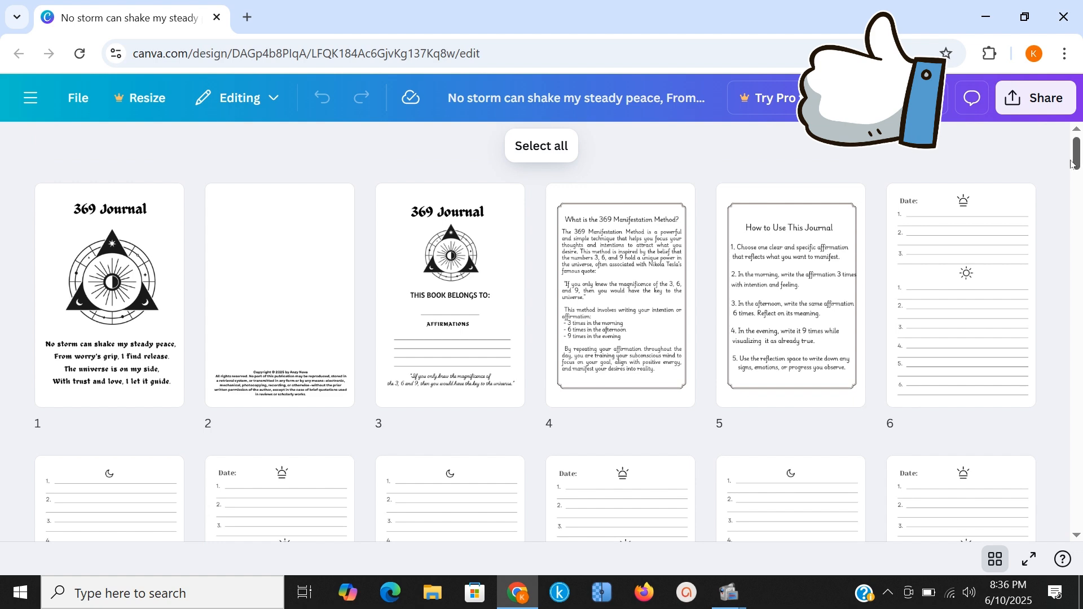
mouse_move(1077, 165)
left_mouse_down()
mouse_move(1077, 444)
mouse_move(1054, 525)
mouse_move(1068, 149)
left_mouse_up()
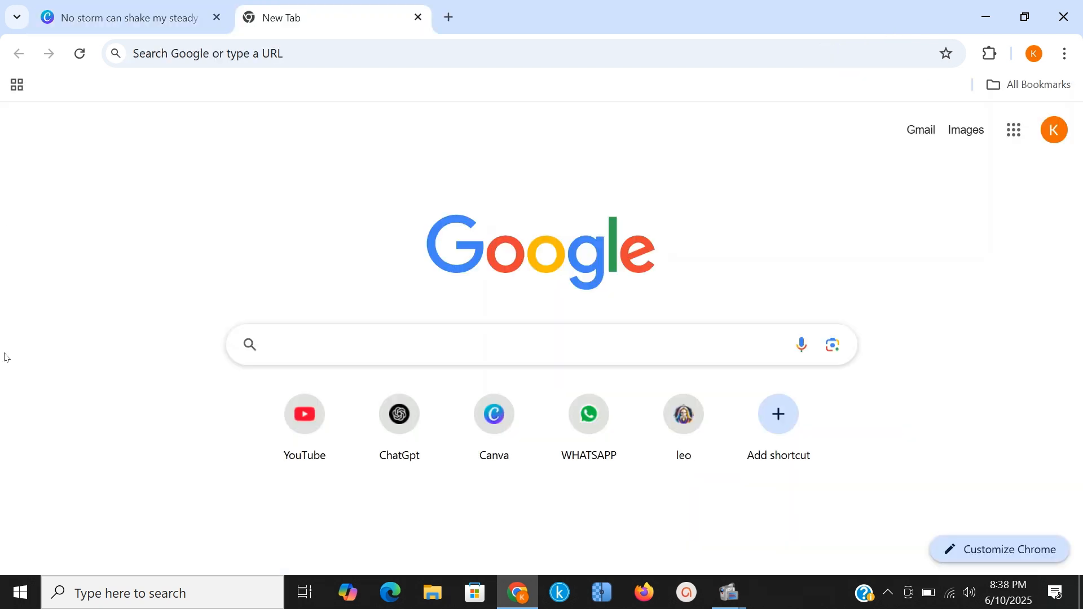
Search Google for "amazon cover calculator" and open the KDP Cover Calculator page
left_click(343, 353)
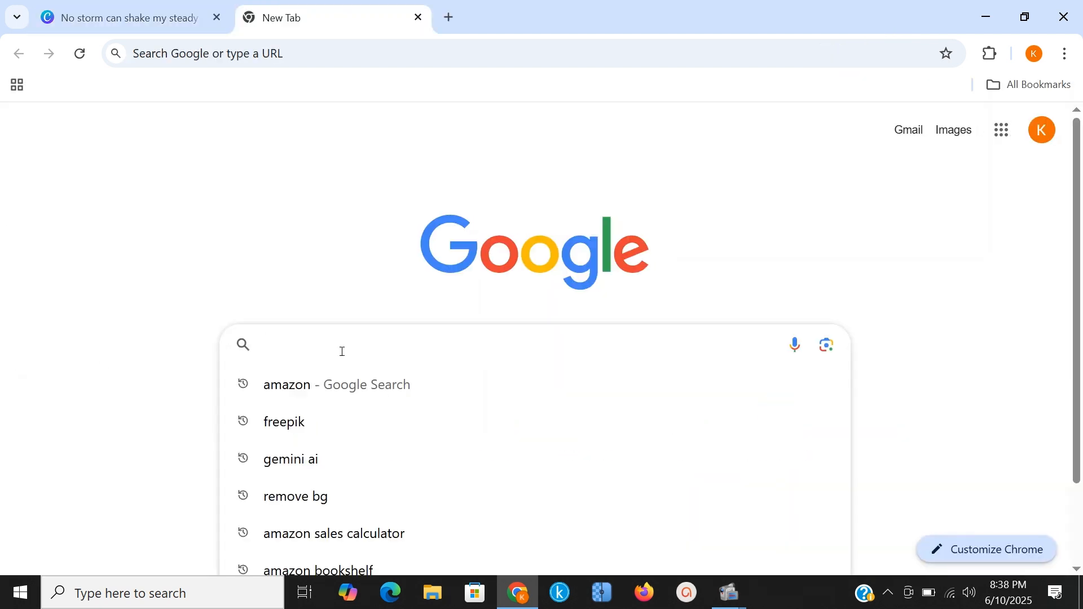
type("amazon")
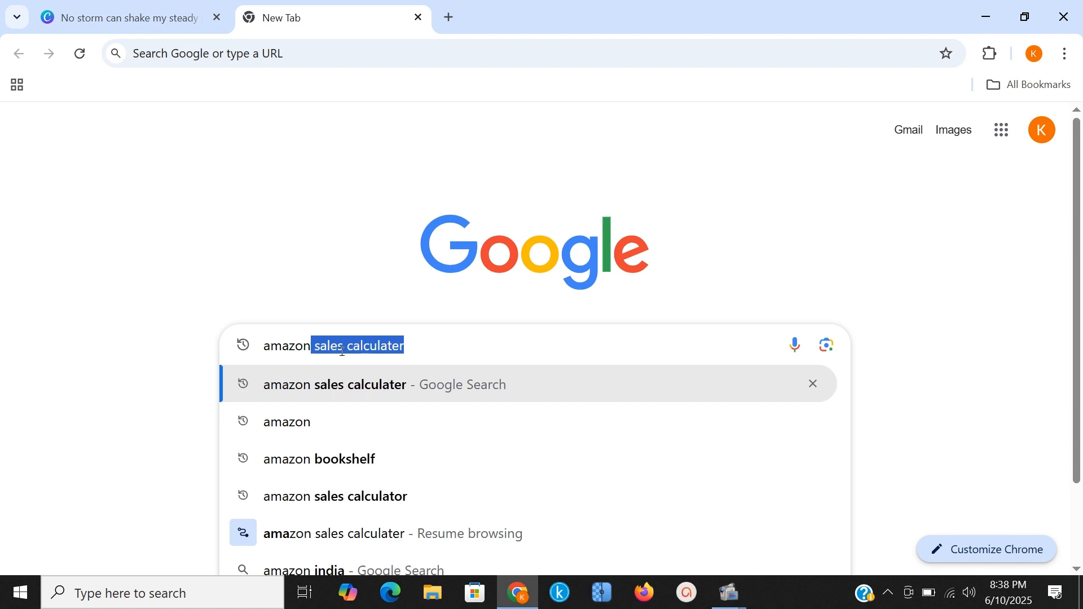
type(" cover")
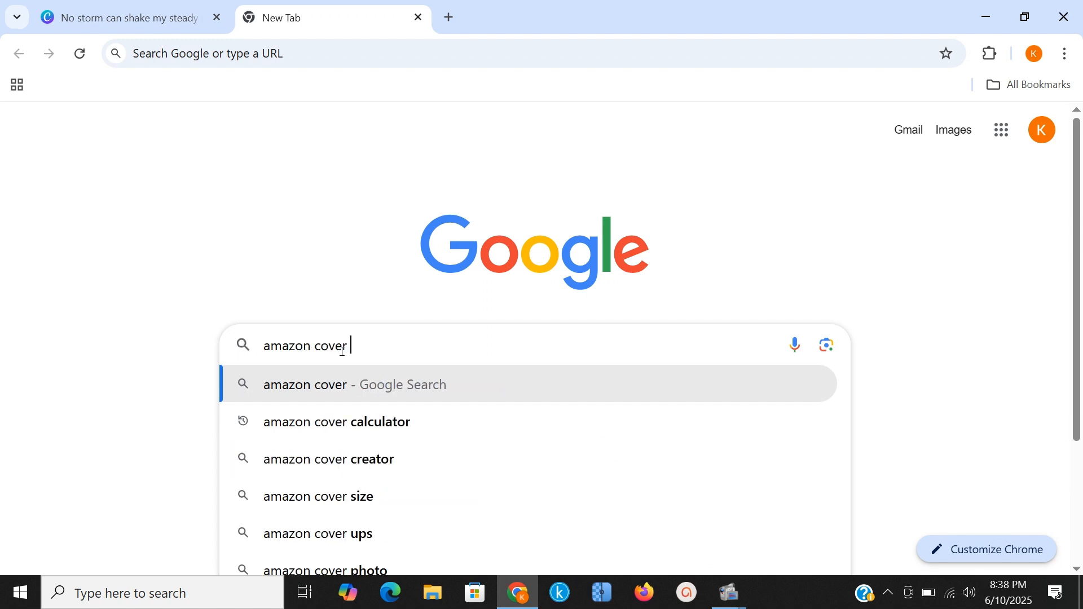
left_click(268, 409)
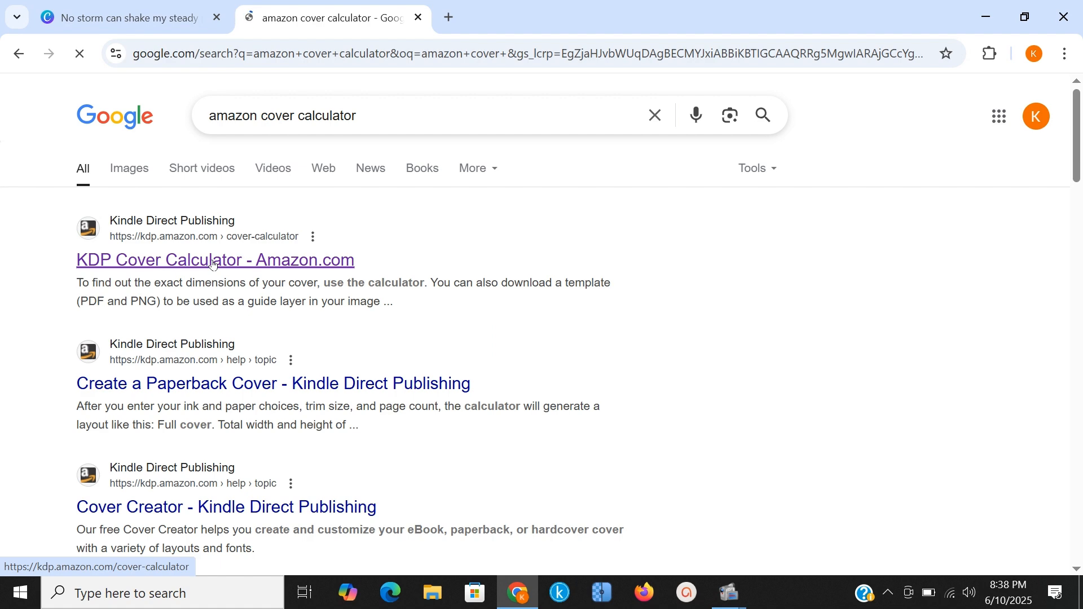
left_click(213, 265)
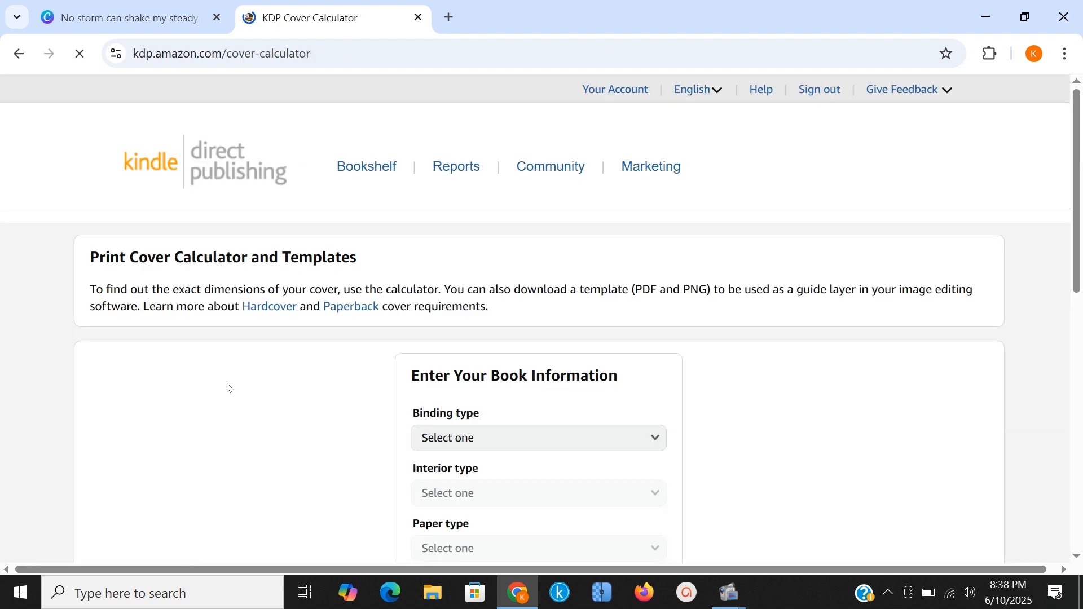
Set the book's binding type to Paperback and its interior type to Black & white in the cover calculator
scroll(181, 402, "down", 3)
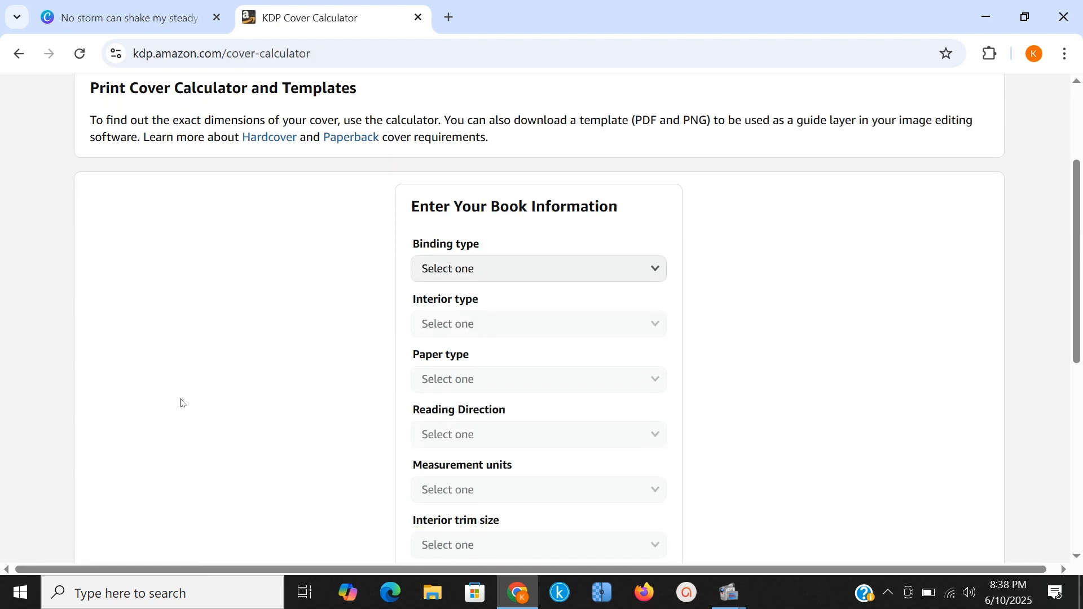
left_click(602, 271)
left_click(519, 293)
scroll(518, 298, "down", 1)
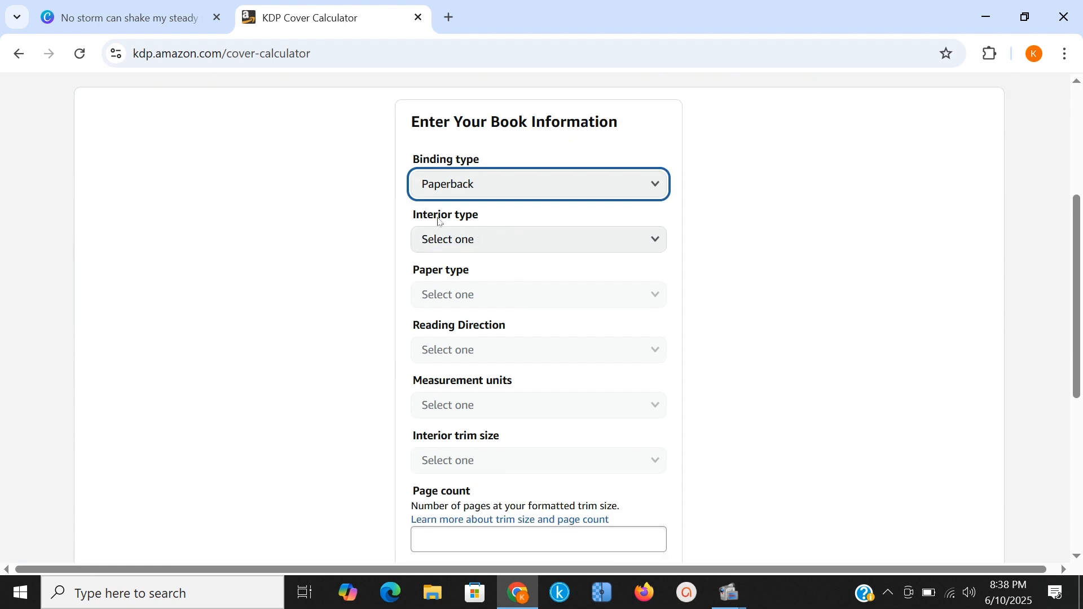
left_click(484, 239)
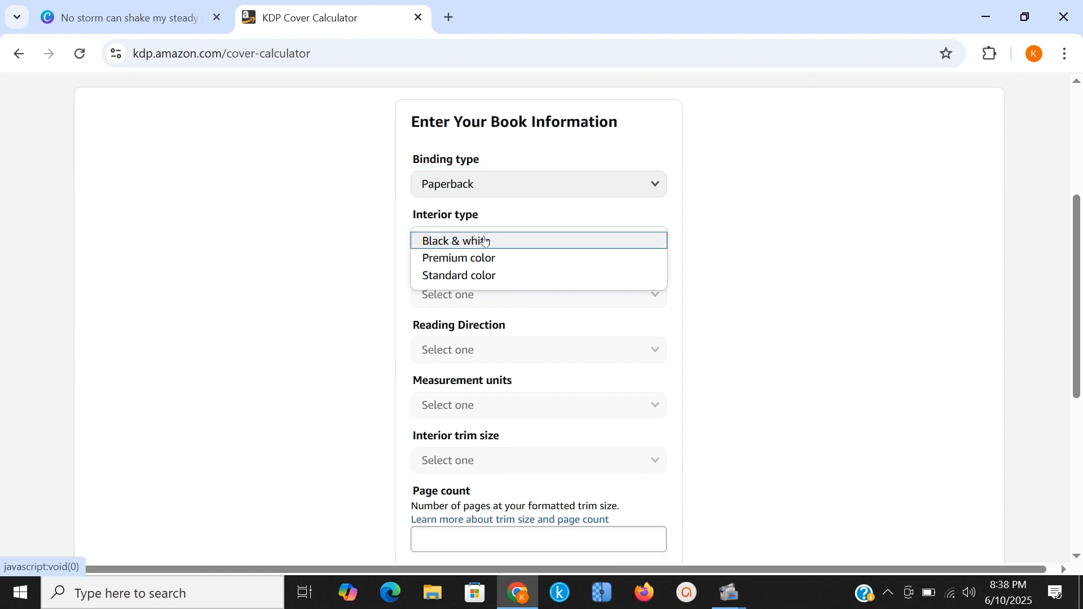
left_click(484, 240)
scroll(429, 266, "down", 1)
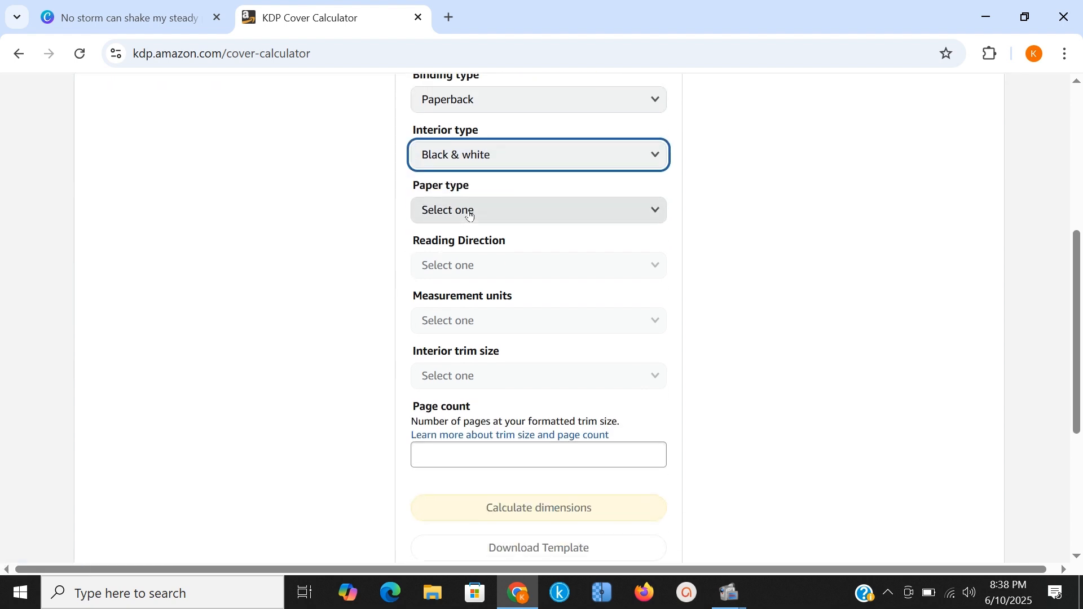
Set the paper type to White paper, the reading direction to Left to Right and the measurement units to Inches in the cover calculator
left_click(455, 218)
left_click(477, 228)
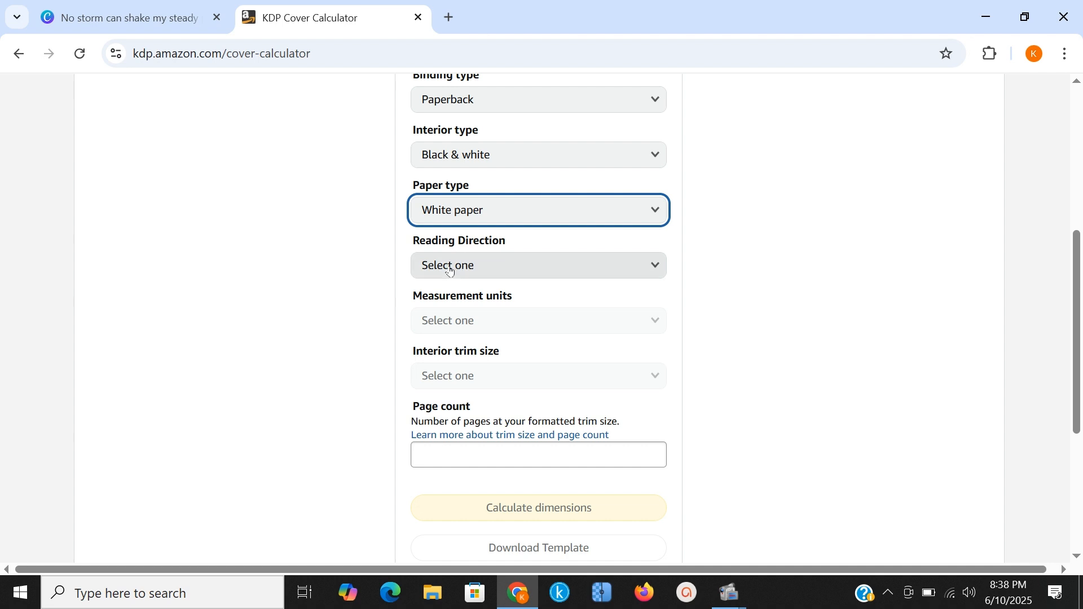
left_click(511, 269)
left_click(499, 267)
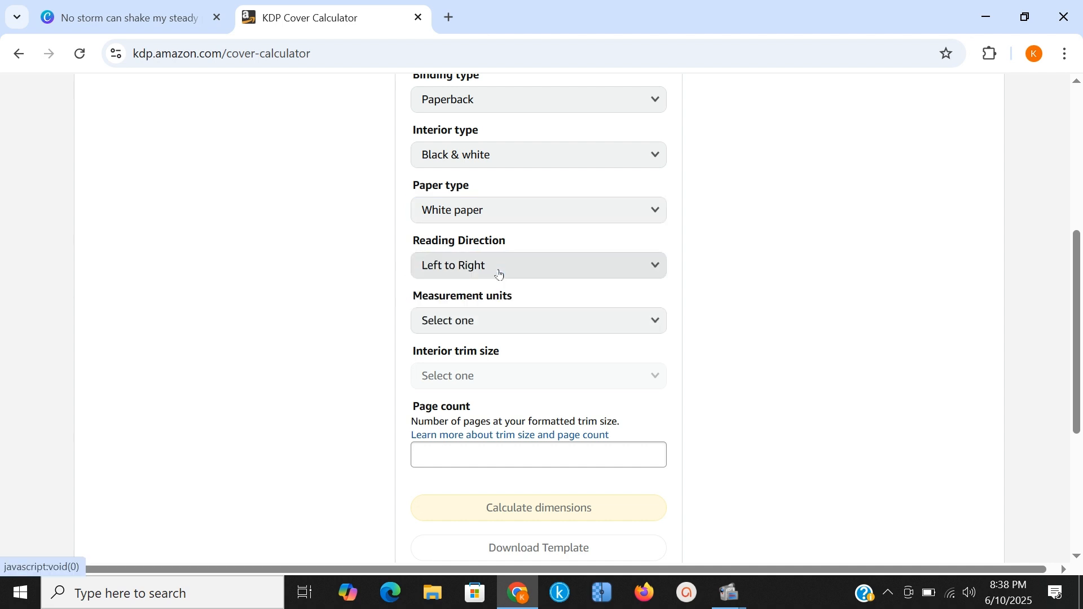
left_click(494, 321)
left_click(494, 321)
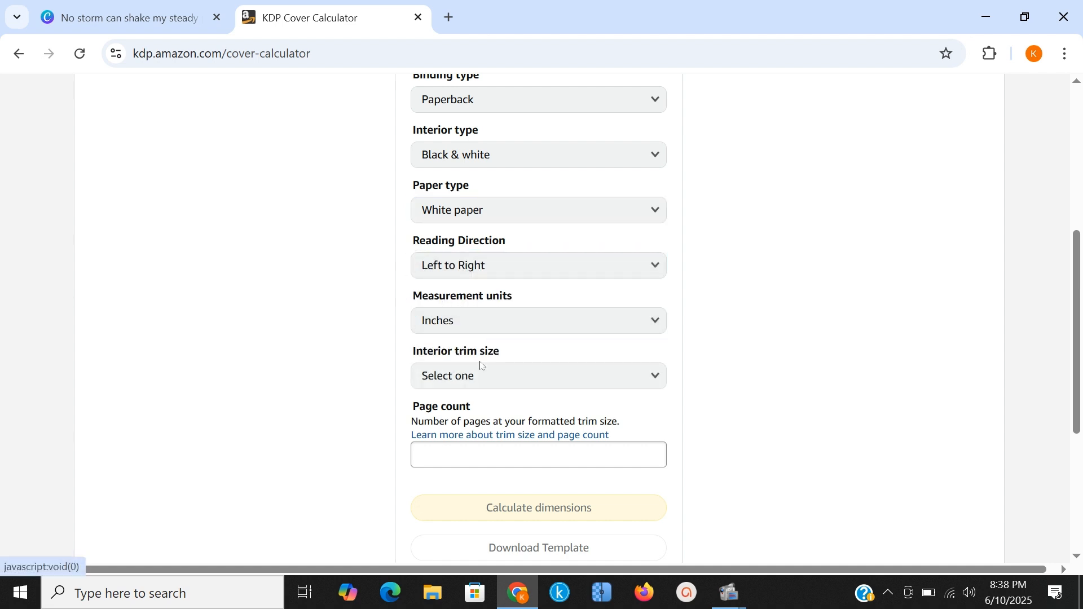
Set the book's interior trim size to 6 x 9 in and its page count to 102
left_click(433, 375)
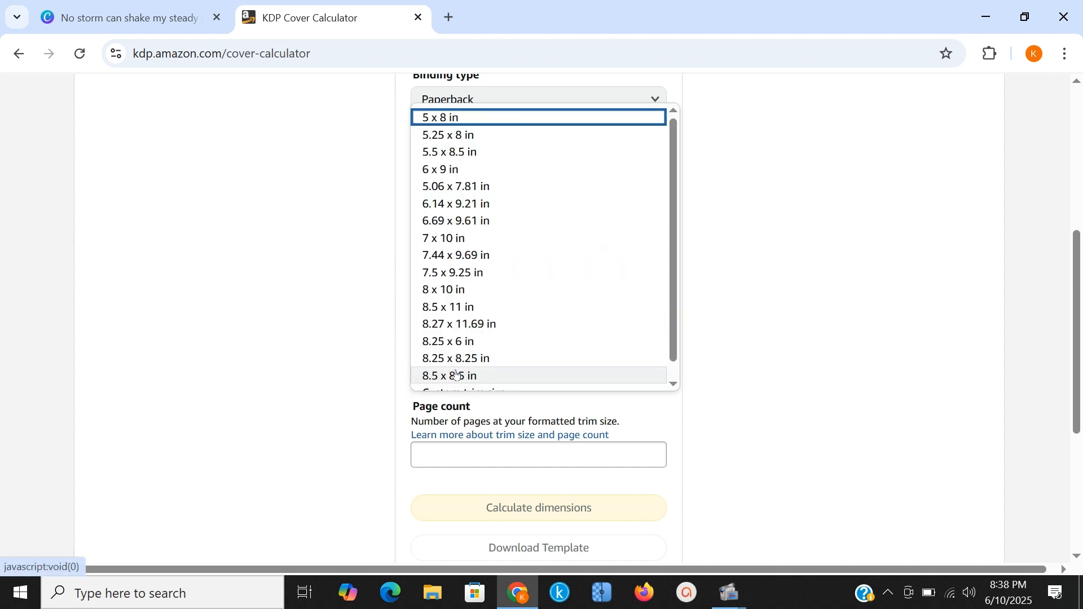
left_click(527, 170)
left_click(475, 461)
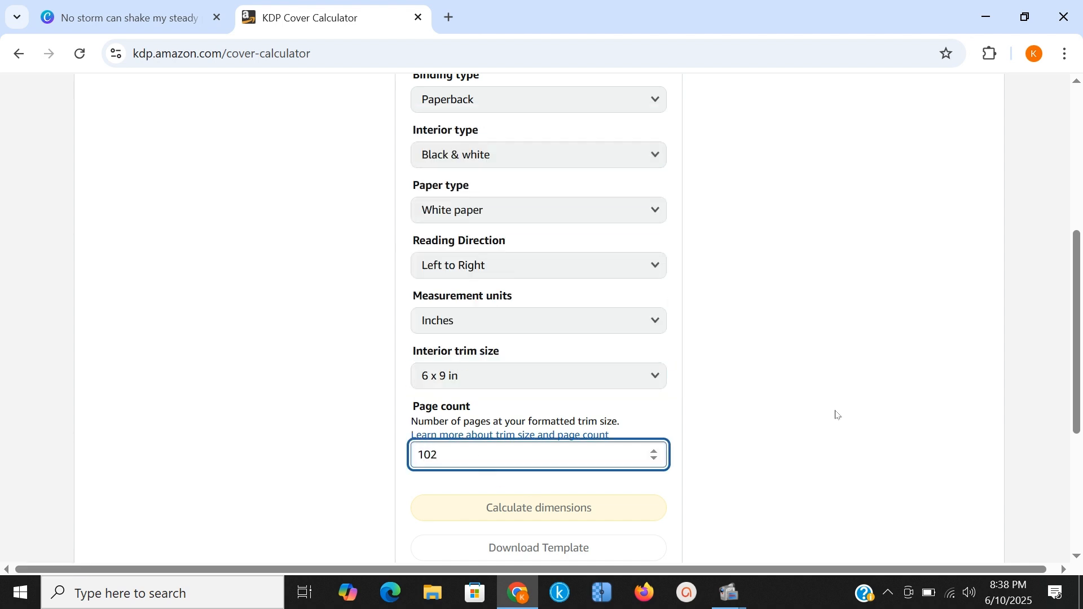
Calculate the cover dimensions, download the cover template and view its PNG image enlarged
scroll(790, 457, "down", 2)
left_click(595, 422)
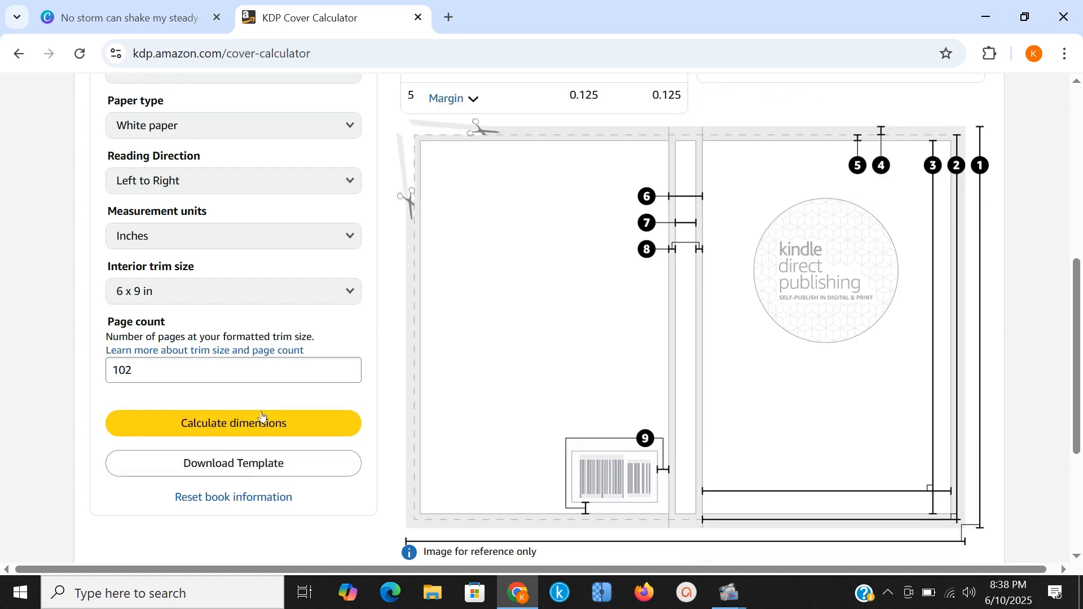
left_click(251, 462)
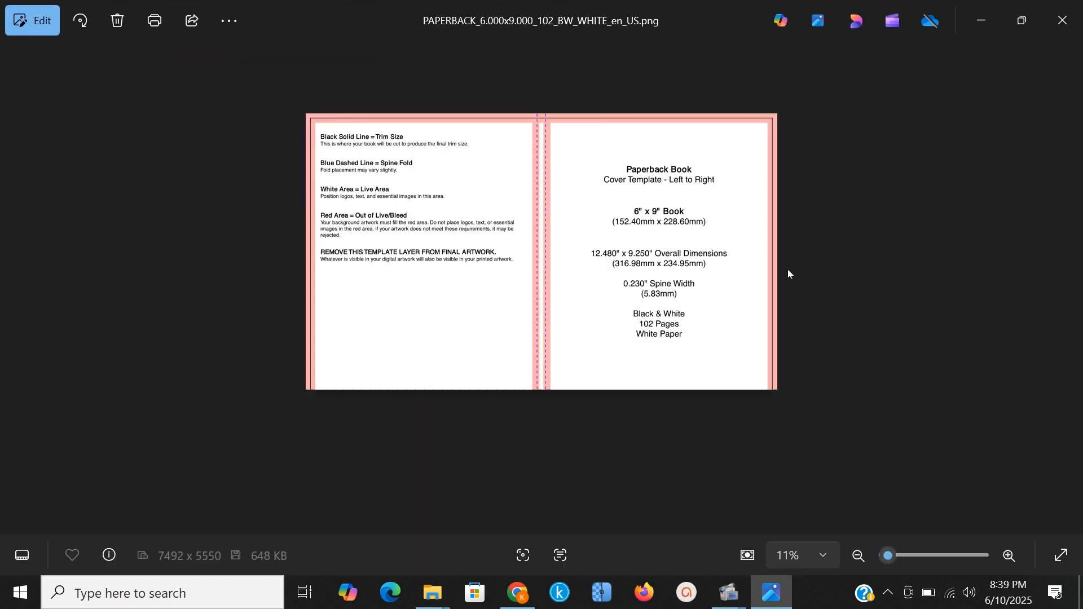
left_click_drag(615, 240, 733, 247)
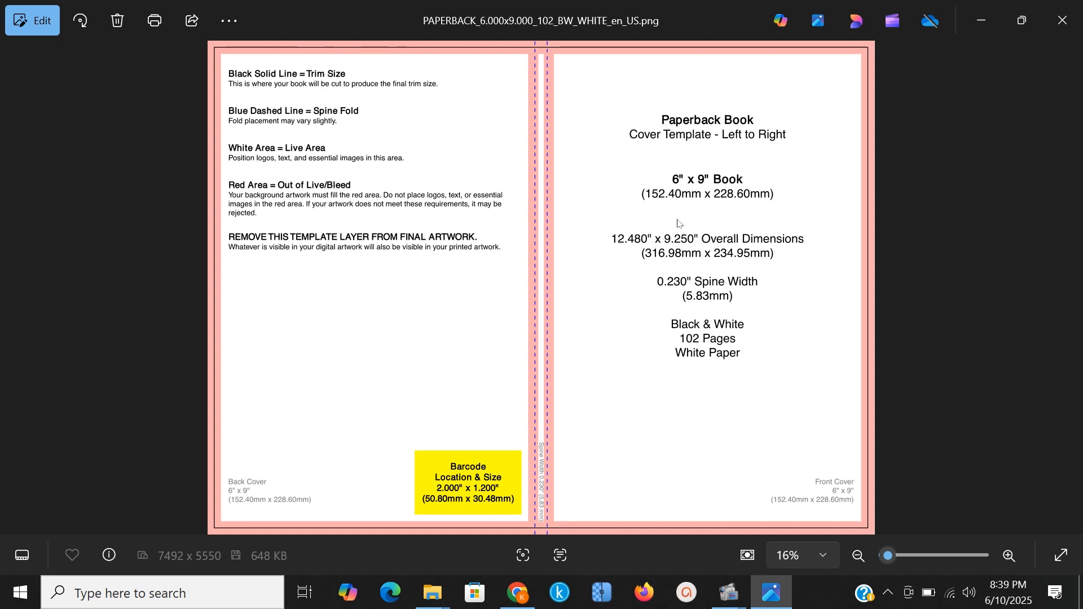
Switch to Canva and start a custom-size design with inches as the unit
key("alt+Tab")
left_click(175, 468)
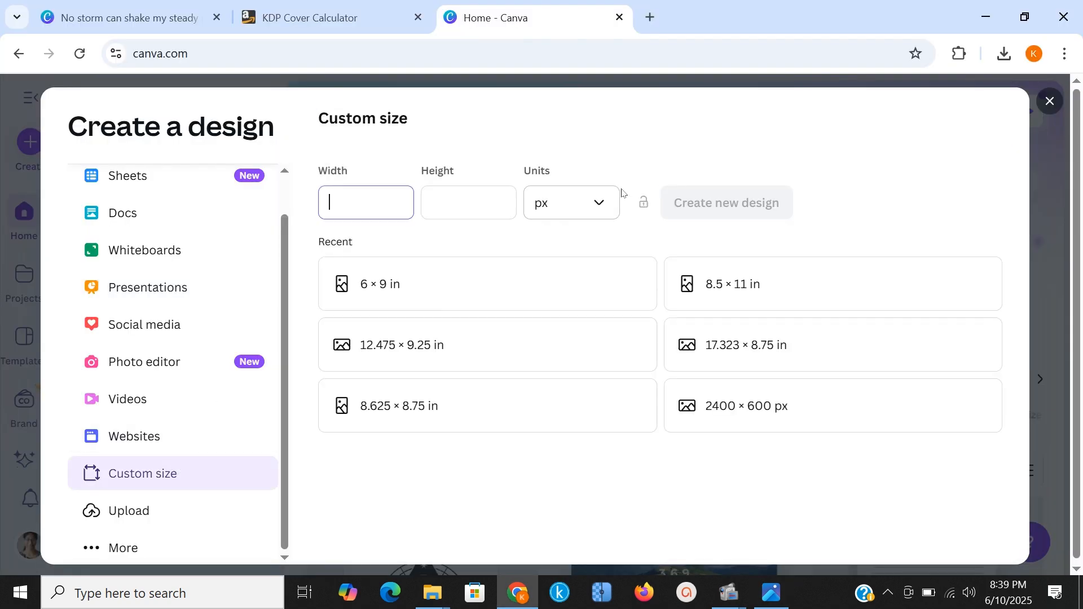
left_click(568, 204)
left_click(541, 284)
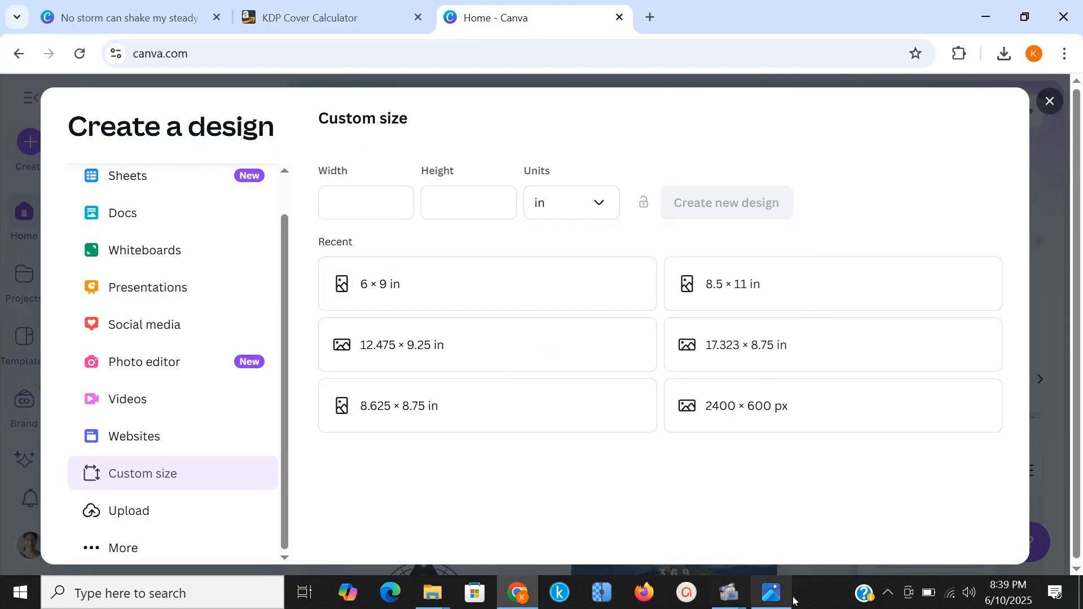
Take the overall dimensions from the cover template and create the custom design 12.48 in wide and 9.25 in high
left_click(772, 593)
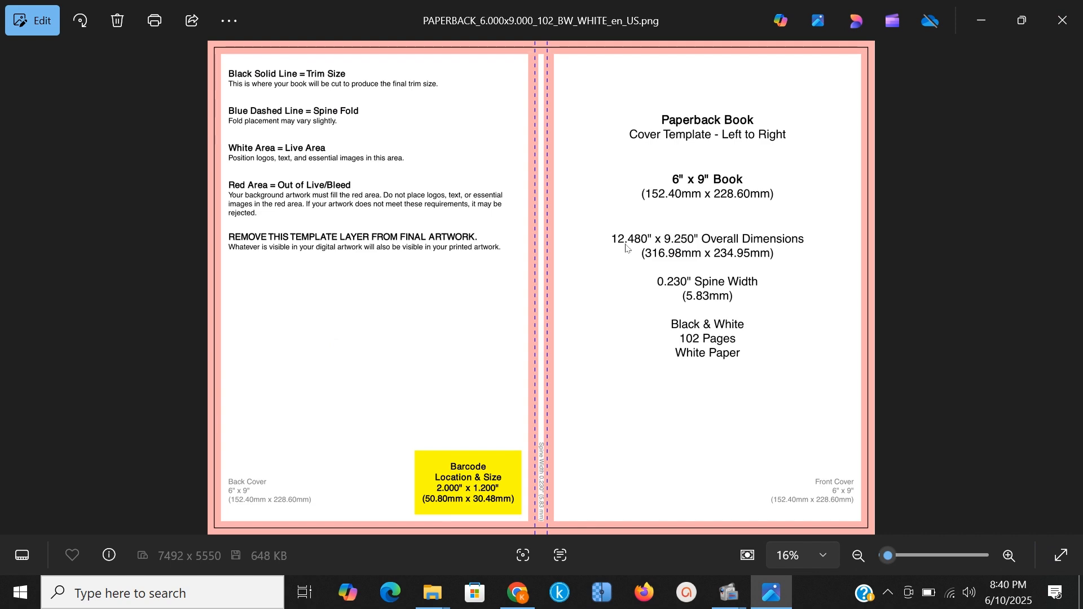
left_click(982, 21)
left_click(362, 211)
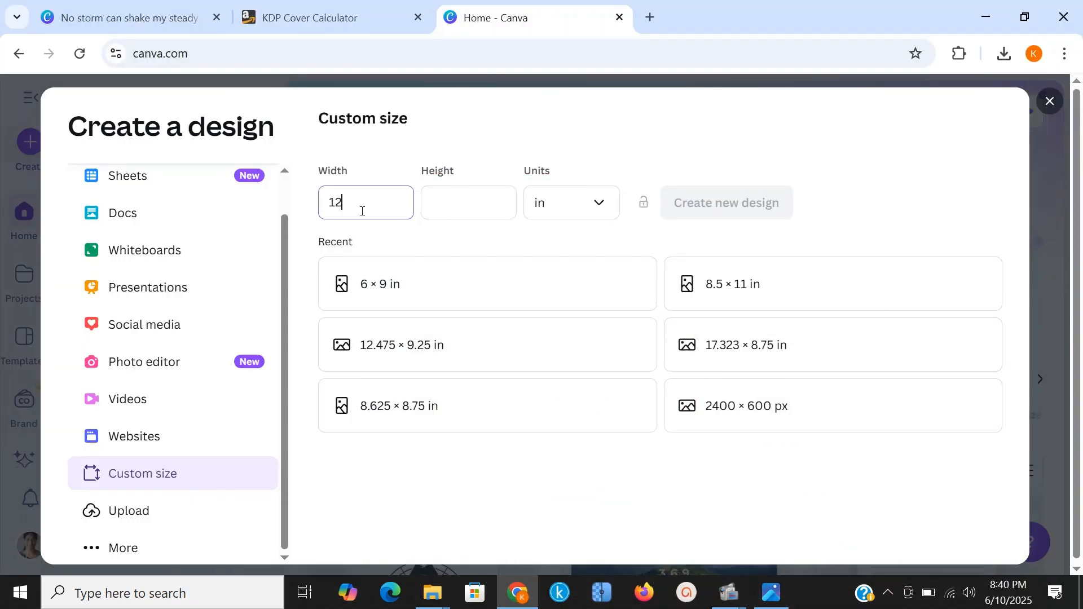
type("12.48")
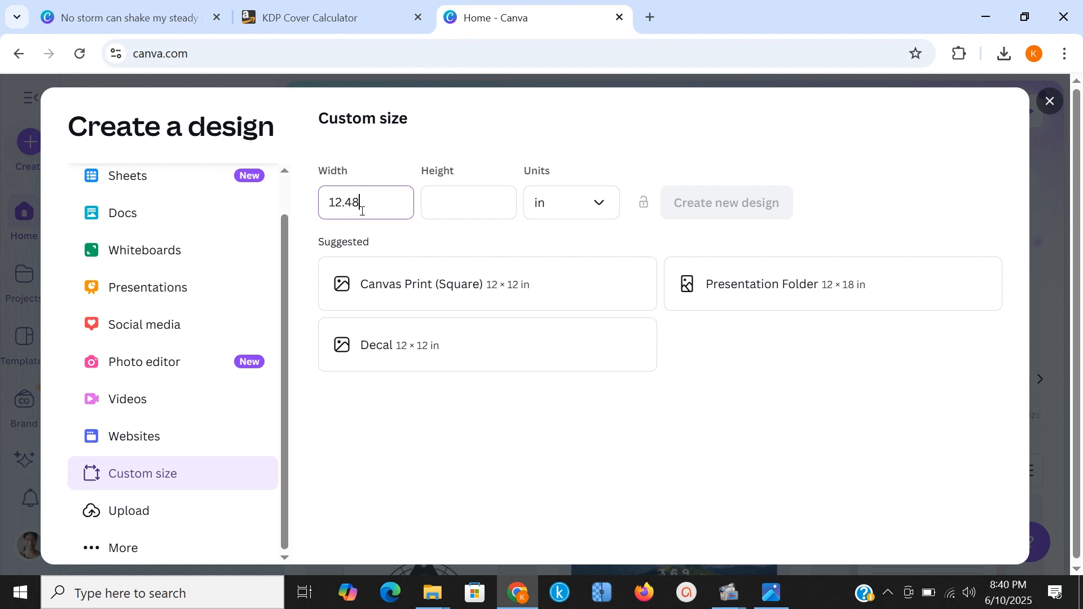
left_click(424, 204)
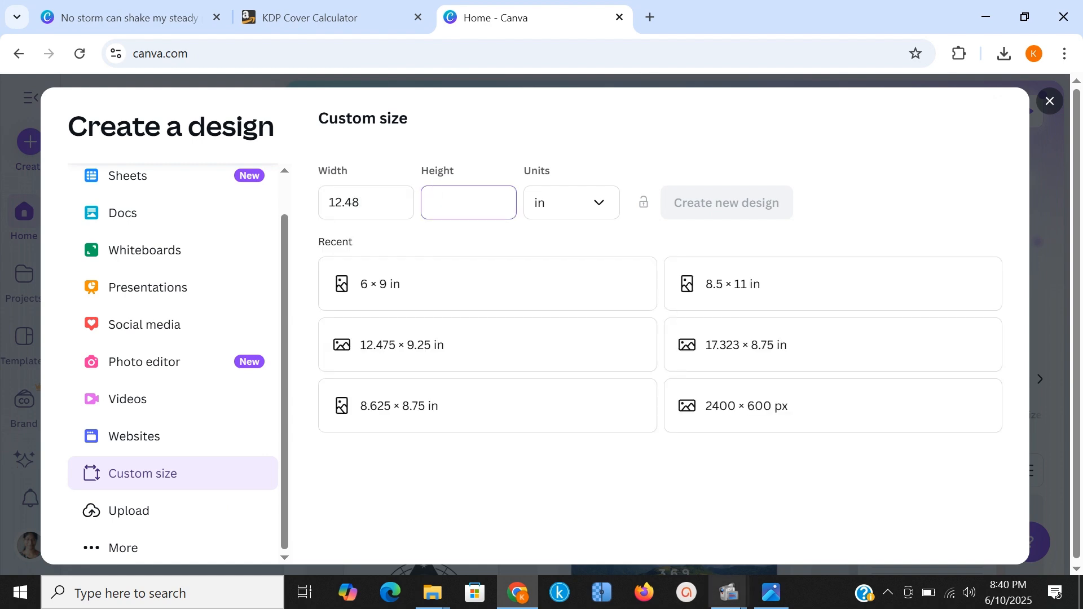
left_click(771, 593)
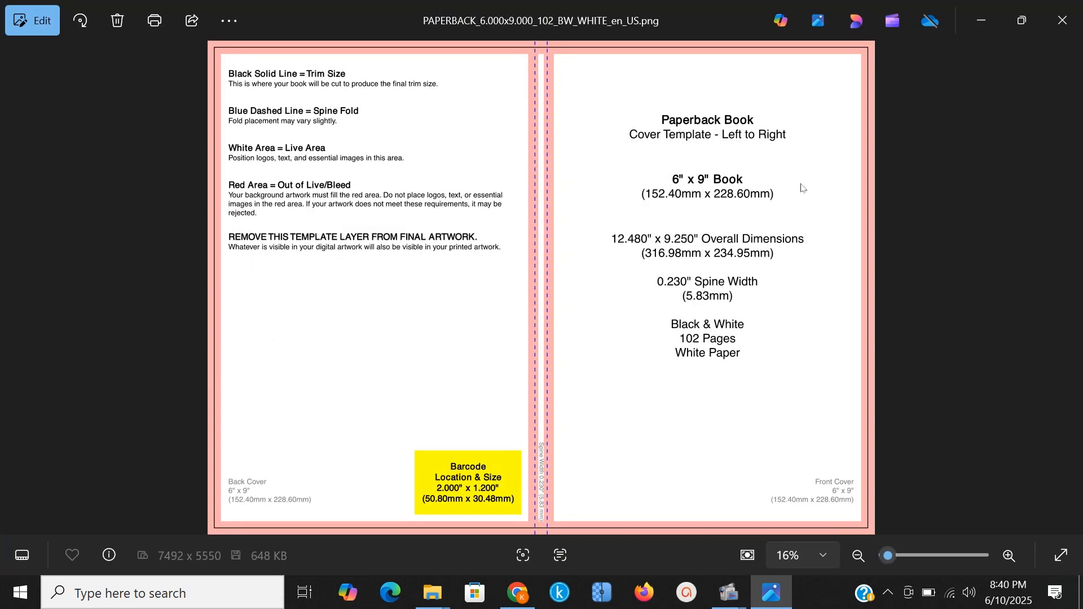
left_click(981, 20)
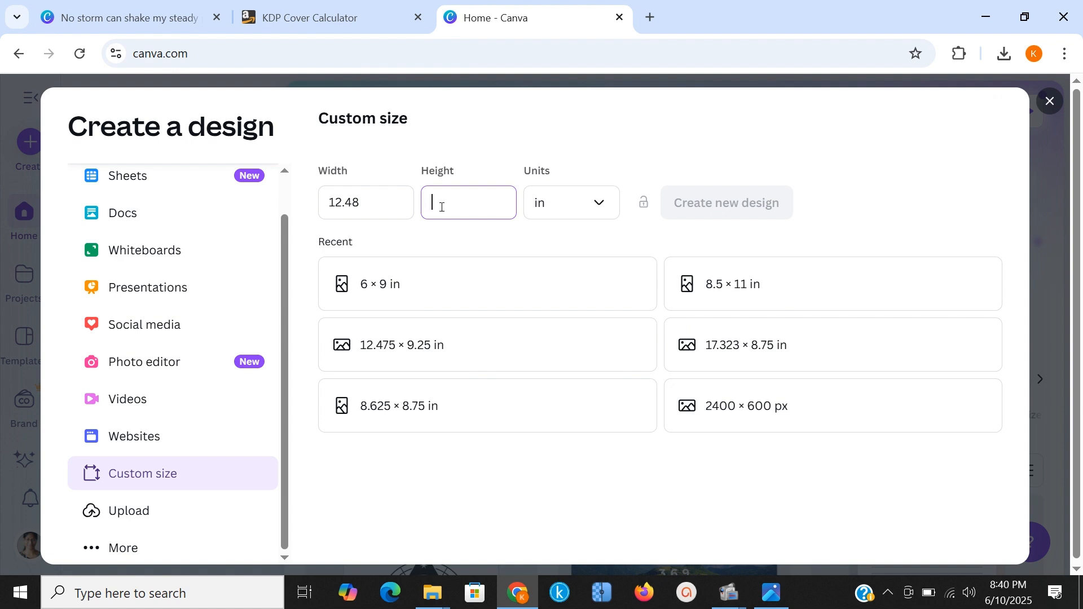
type("9.25")
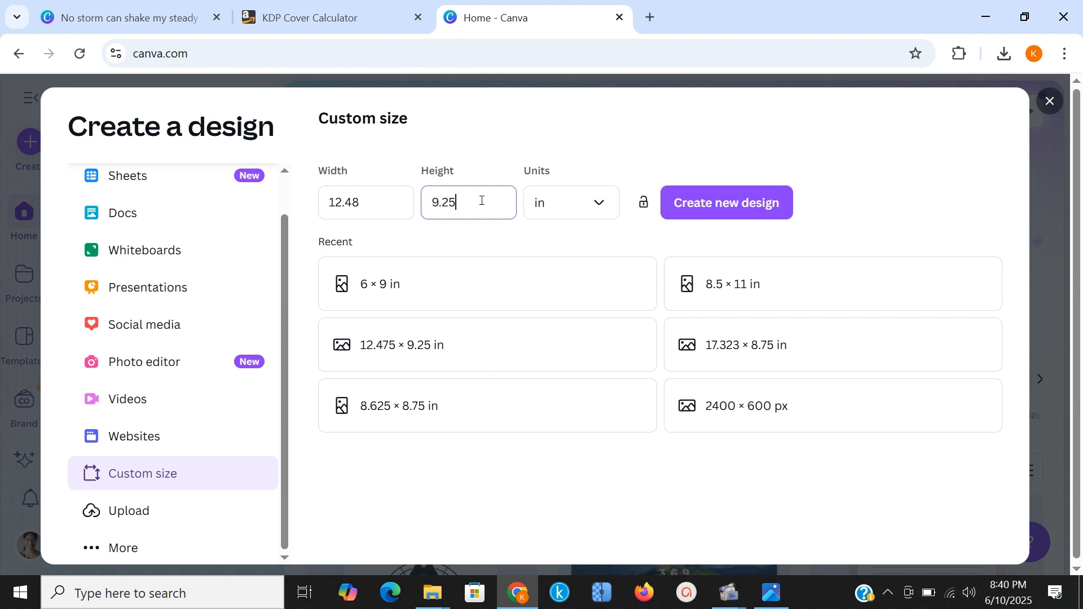
left_click(684, 208)
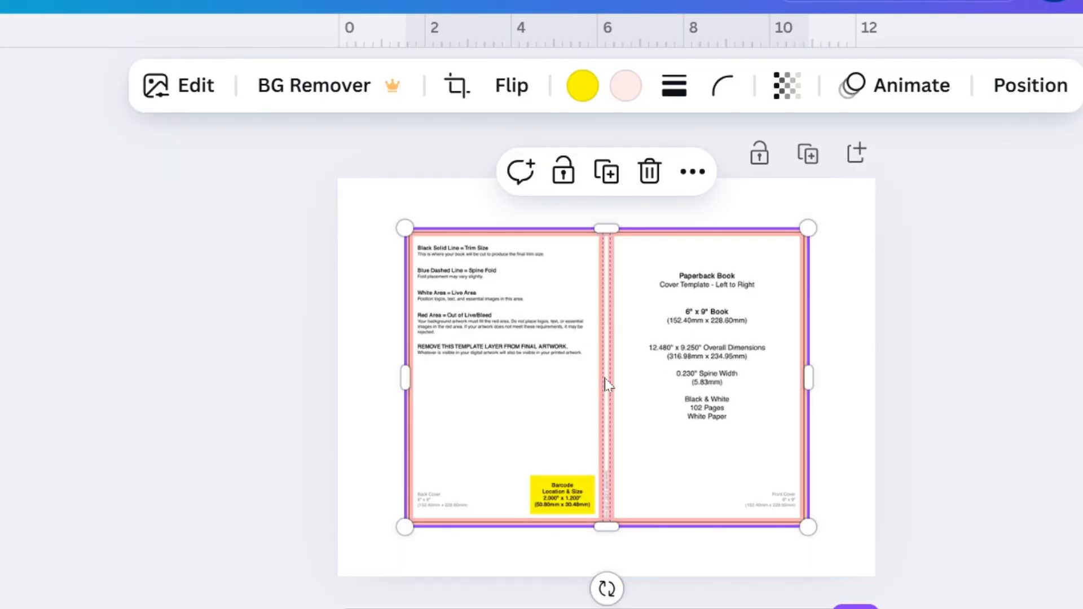
Align the KDP cover template image with the page's upper-left corner and enlarge it to cover the whole page
left_click_drag(600, 367, 541, 334)
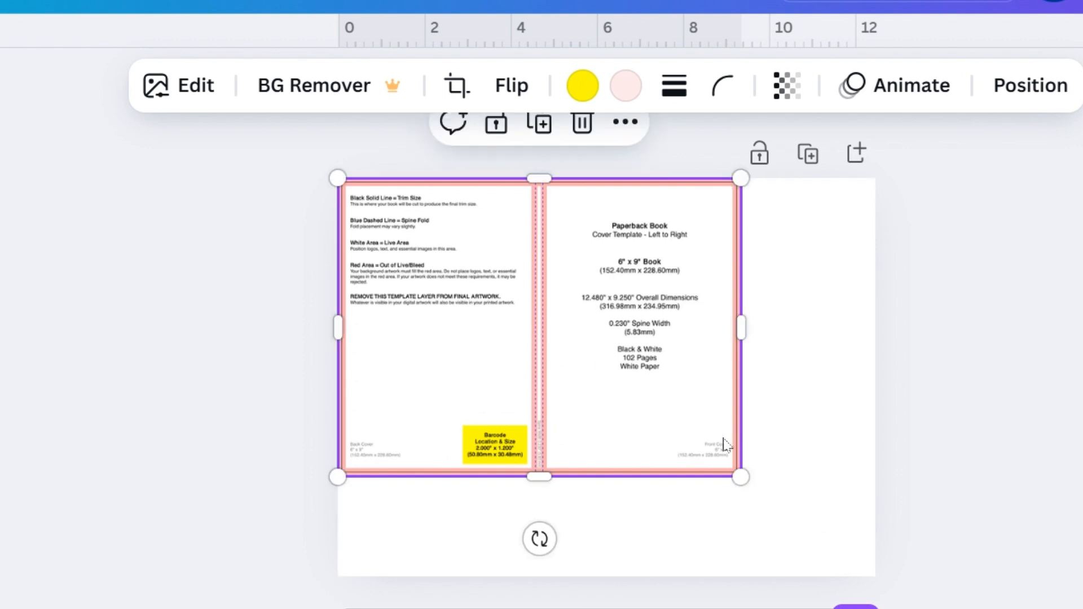
left_click_drag(866, 572, 878, 573)
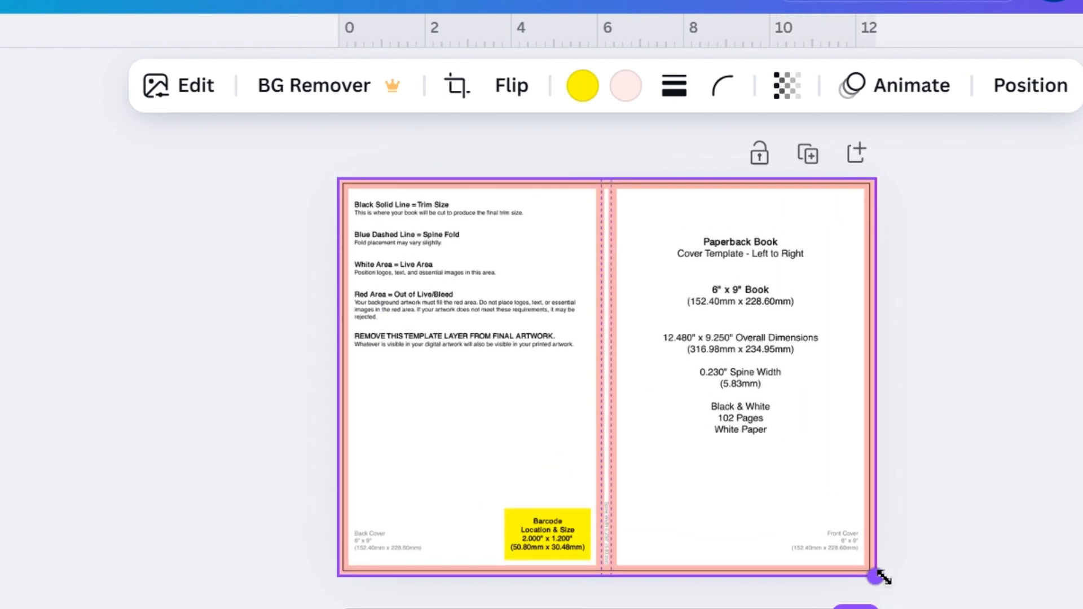
left_click(998, 360)
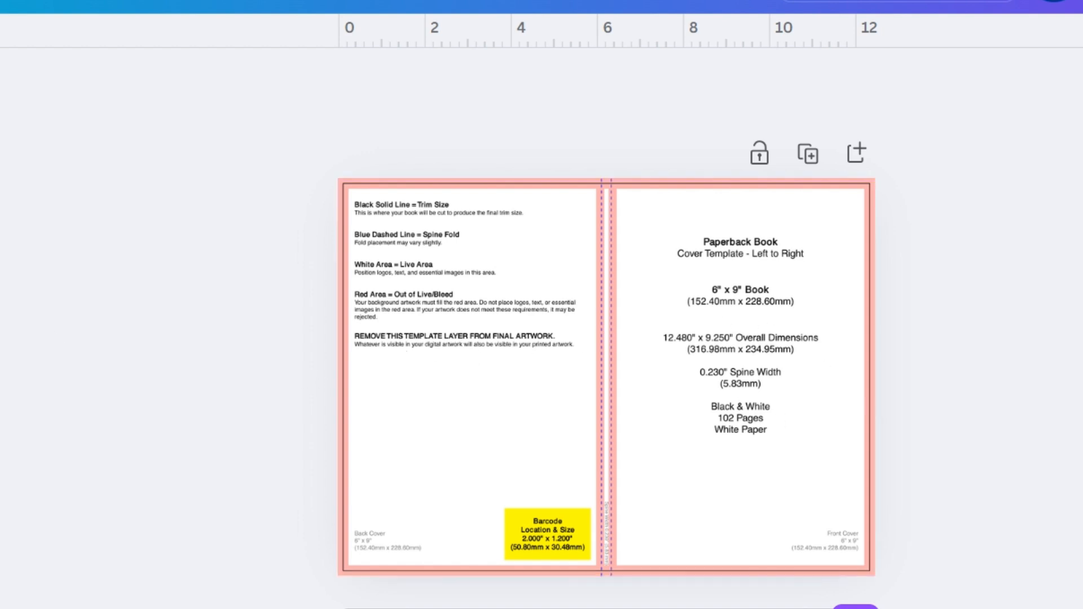
Create a new paperback title from the KDP Bookshelf
mouse_move(0, 445)
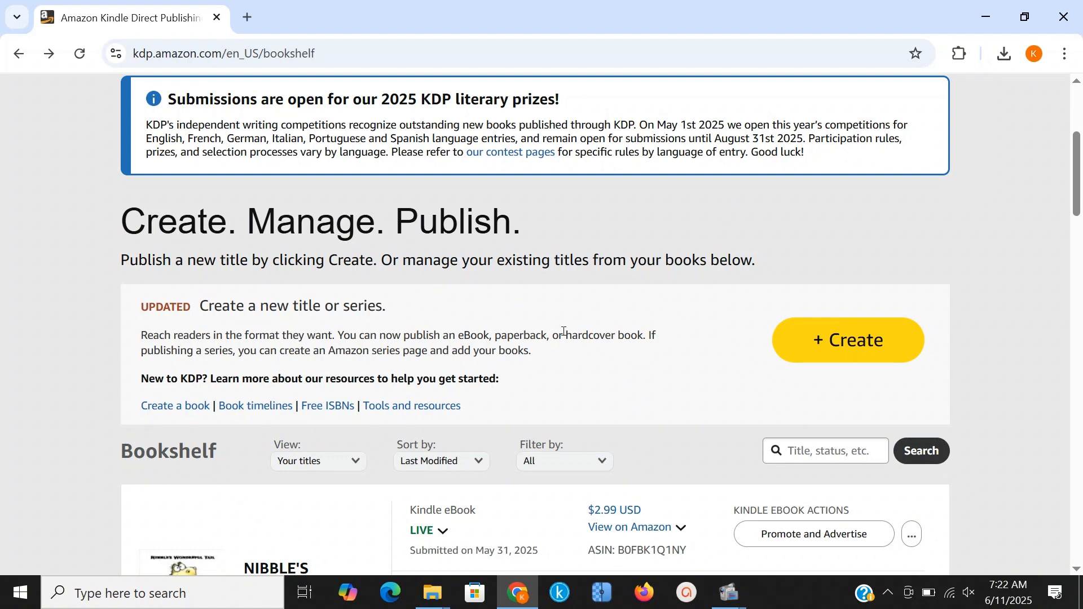
left_click(893, 346)
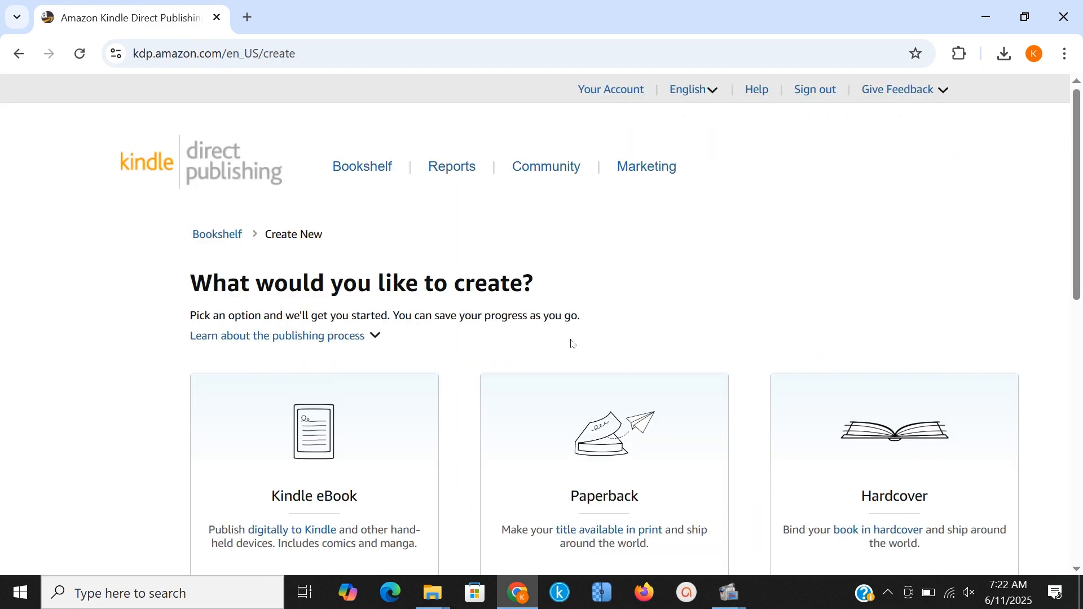
scroll(552, 426, "down", 3)
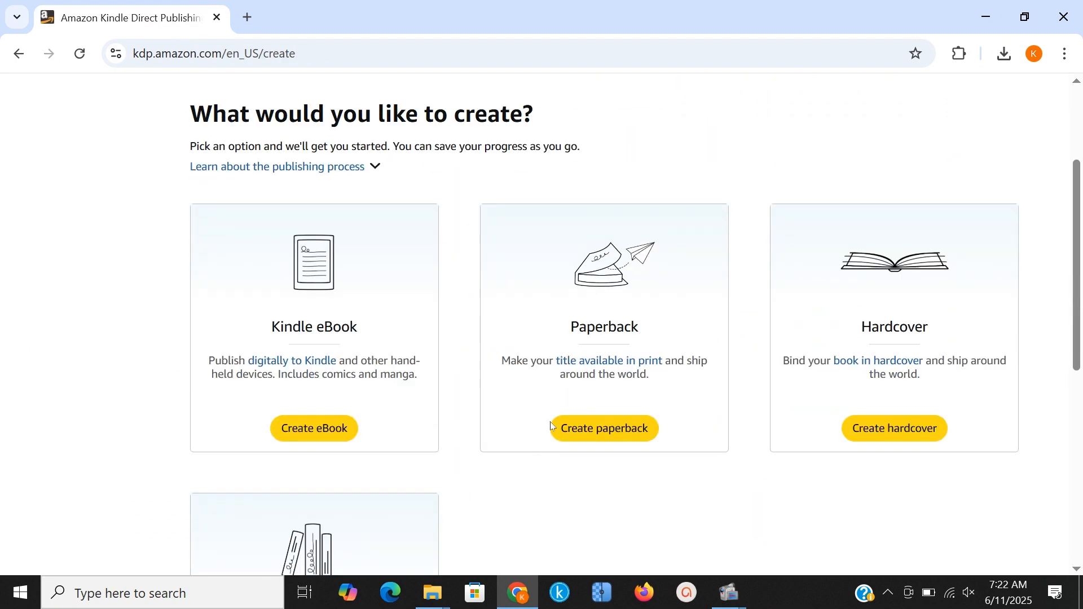
left_click(614, 433)
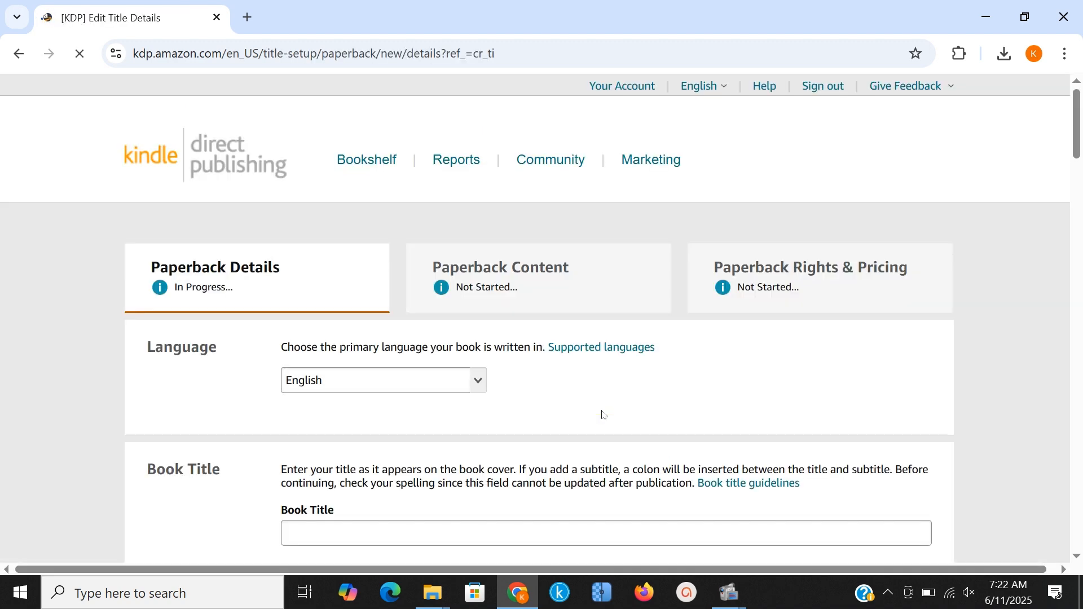
Title the book "369 MANIFESTATION JOURNAL" with the subtitle "Harness the Power of the Universe with Daily 3-6-9 Manifestation Techniques to Attract Your Desires"
scroll(573, 408, "down", 3)
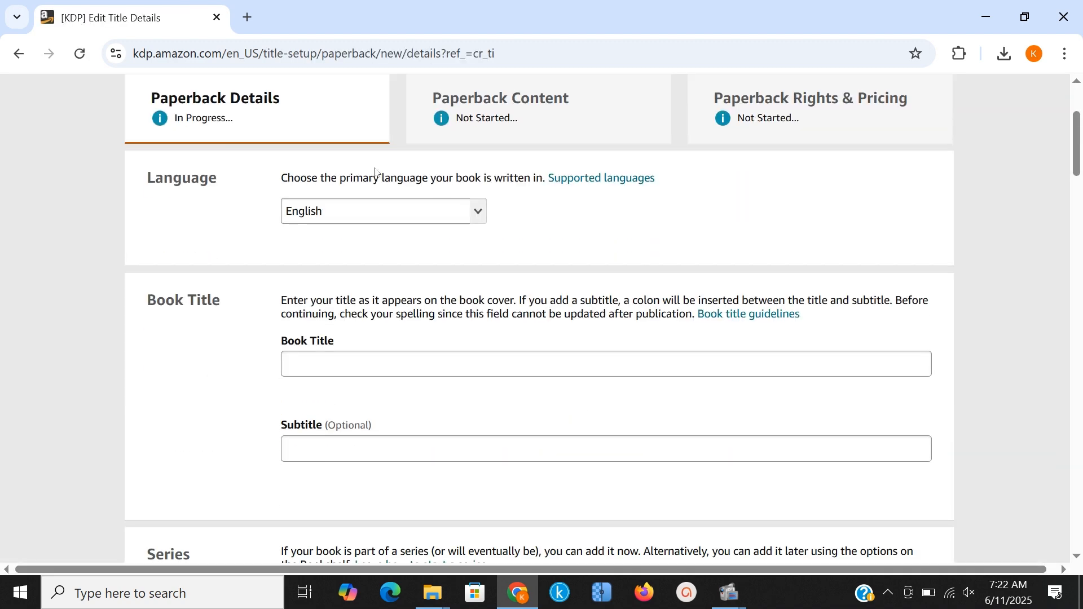
left_click(337, 363)
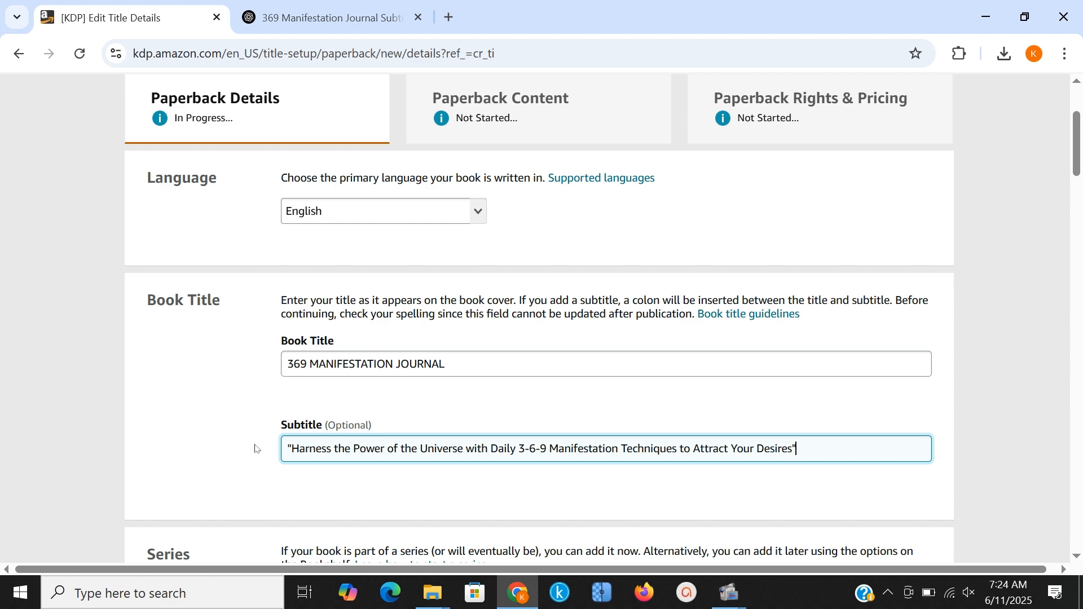
Leave the series and edition number empty and enter the primary author's first and last name
scroll(255, 448, "down", 3)
scroll(256, 449, "down", 3)
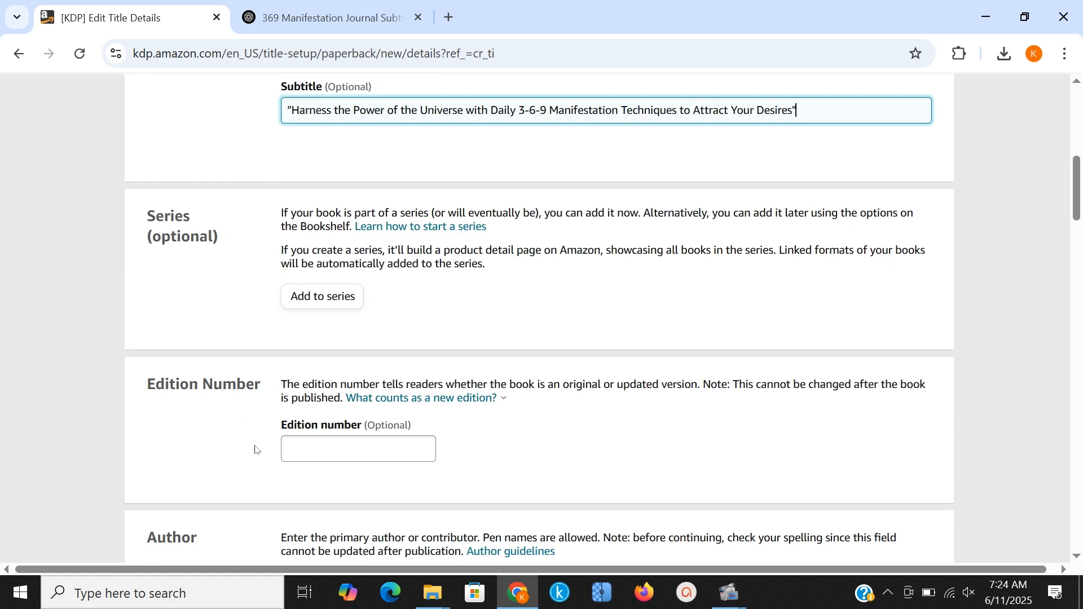
scroll(255, 449, "down", 2)
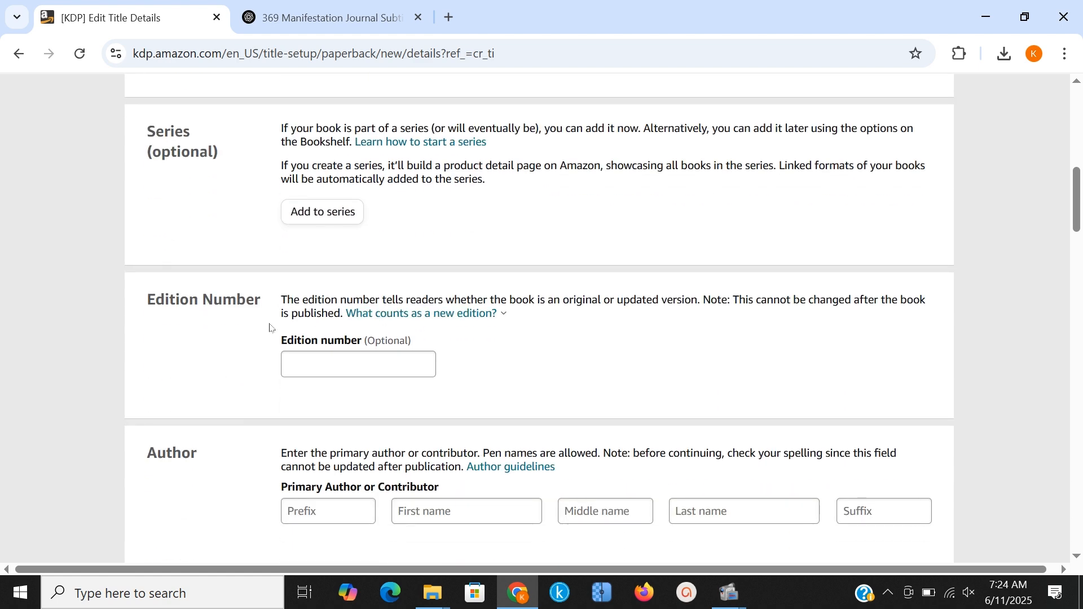
scroll(252, 358, "down", 3)
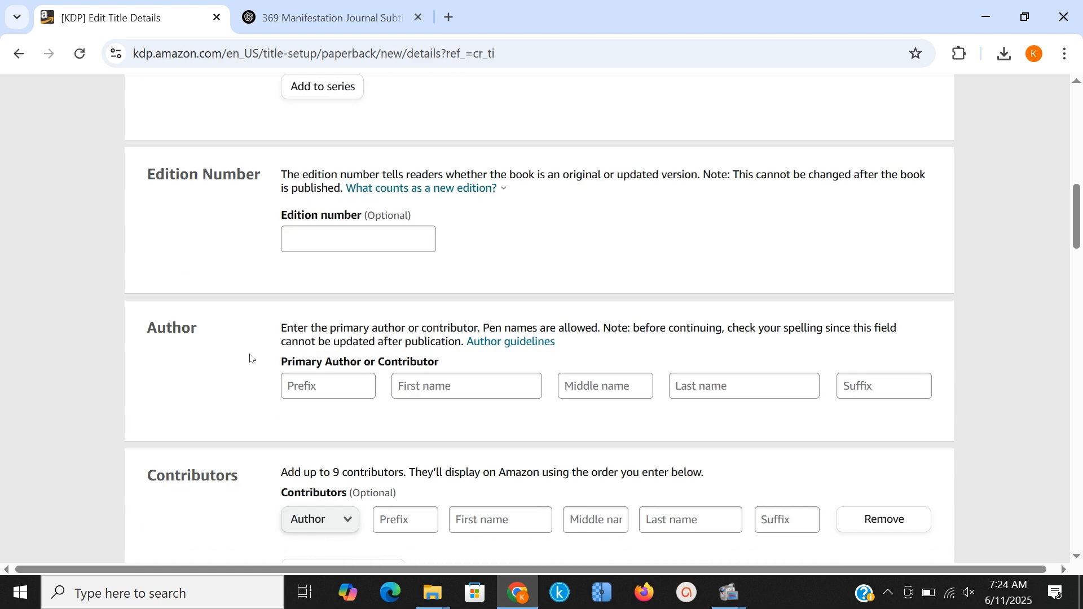
left_click(472, 343)
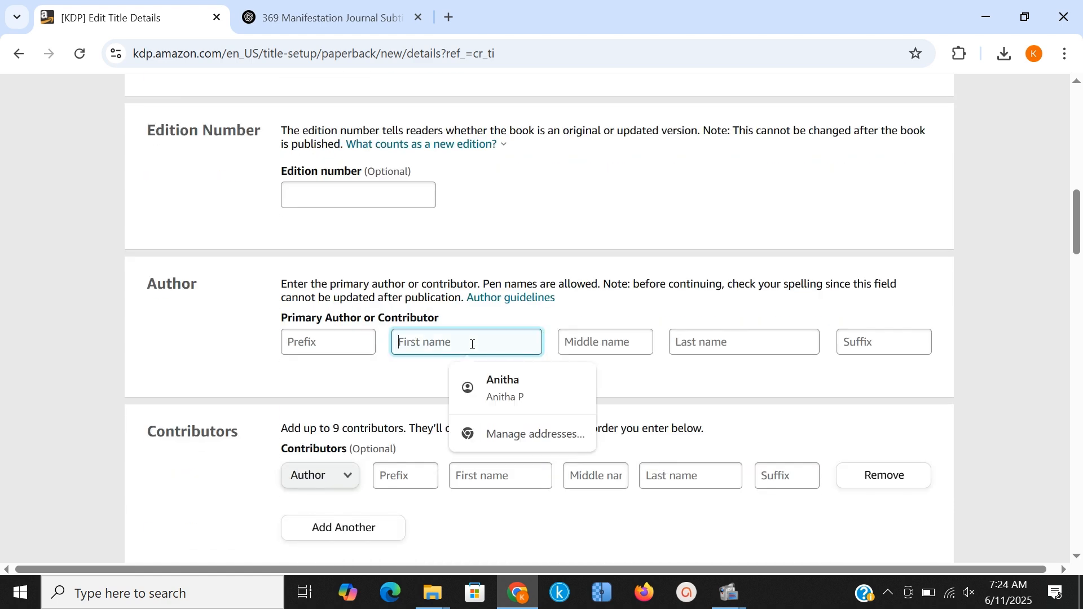
type("a")
key("BackSpace")
Paste the prepared 369 Manifestation Journal text into the book description and review it from the beginning
scroll(442, 384, "down", 1)
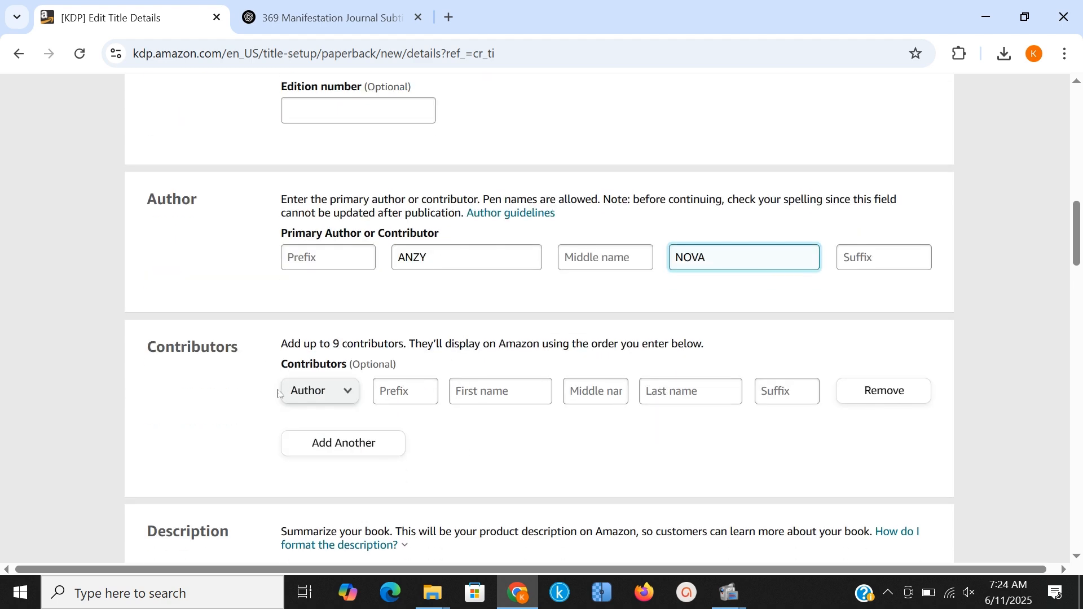
scroll(179, 389, "down", 4)
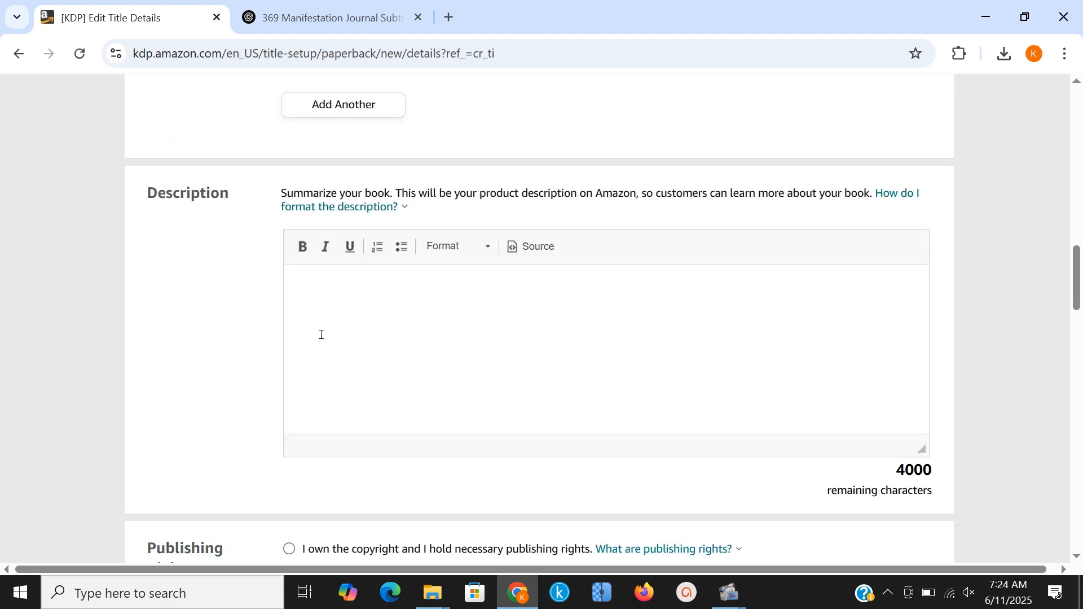
left_click(319, 333)
key("ctrl+v")
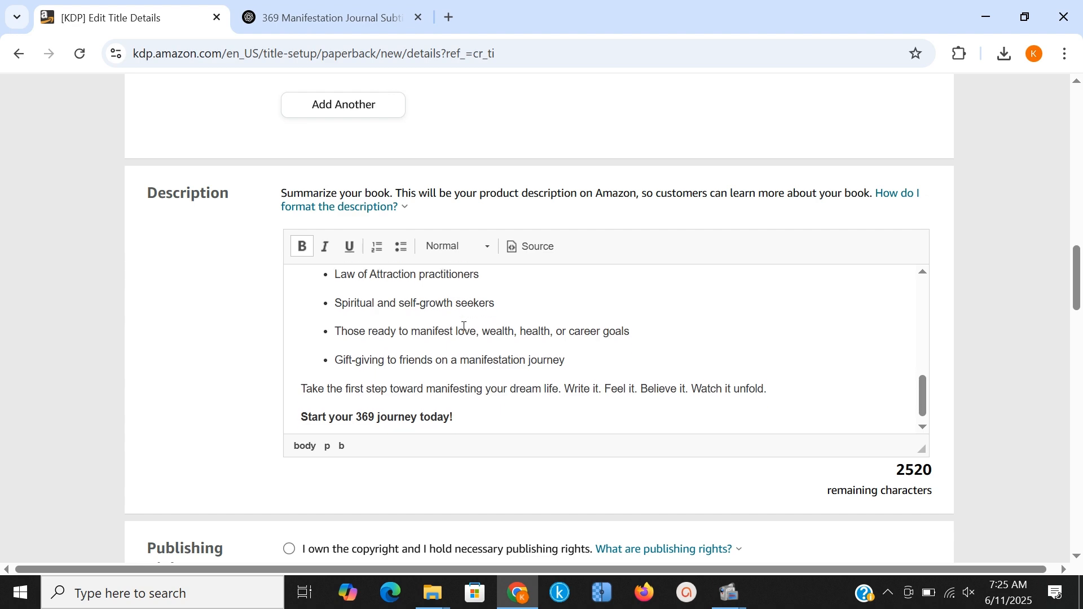
scroll(466, 328, "up", 4)
scroll(462, 331, "up", 3)
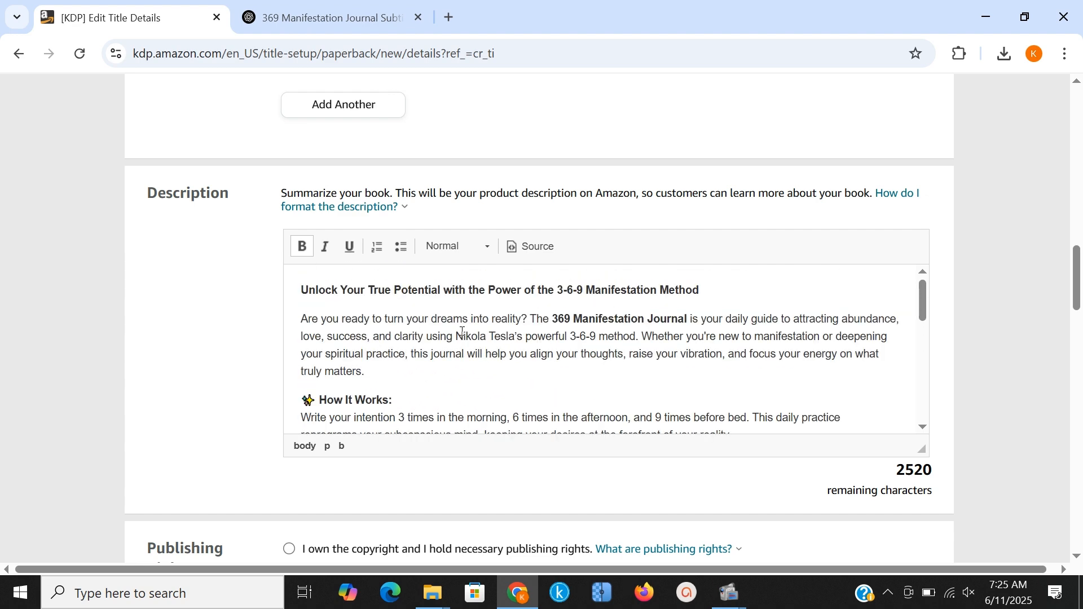
Declare ownership of the copyright and publishing rights, and mark the book as having no sexually explicit images or title
scroll(462, 333, "up", 3)
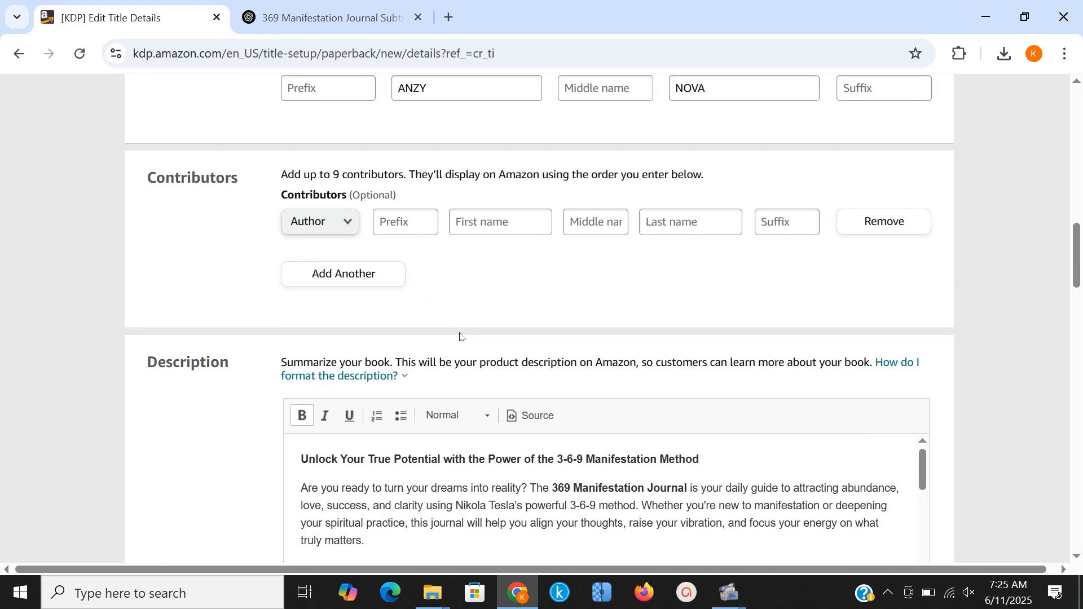
scroll(457, 480, "down", 10)
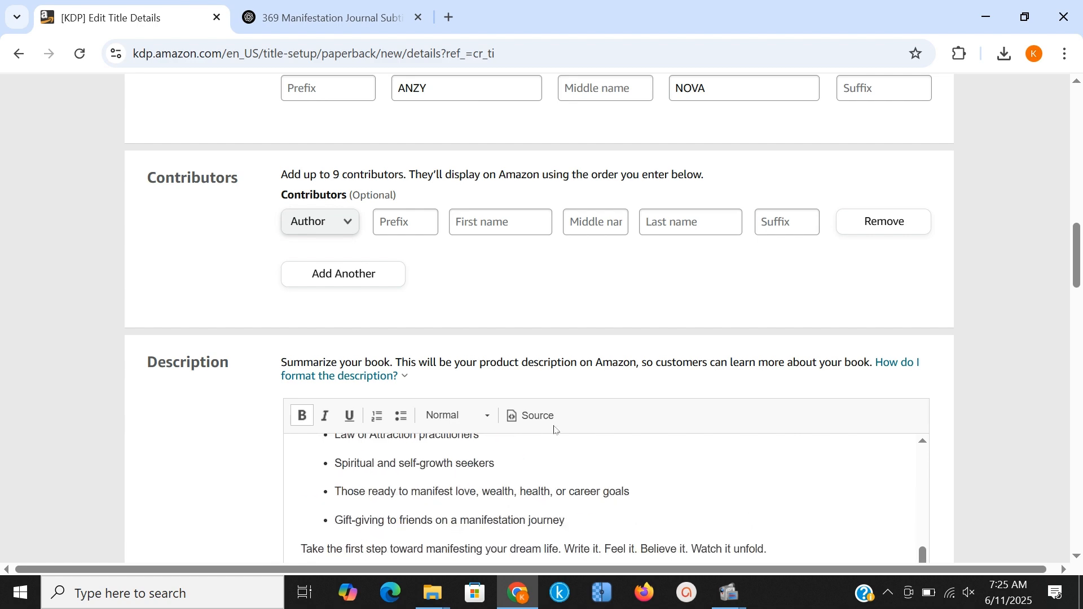
scroll(1001, 338, "down", 1)
scroll(1002, 339, "down", 8)
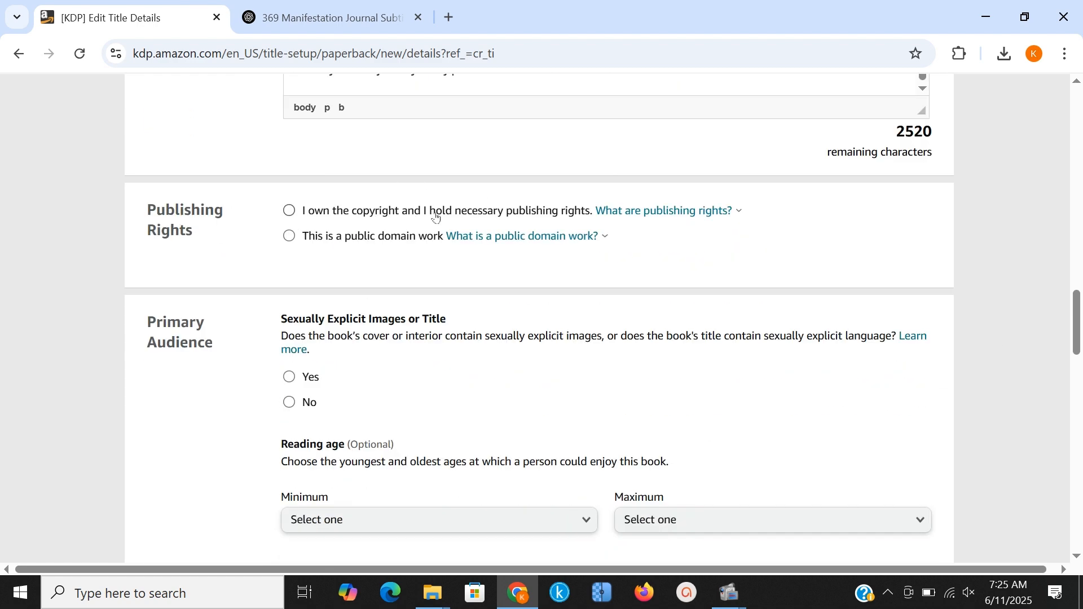
left_click(289, 211)
scroll(254, 338, "down", 2)
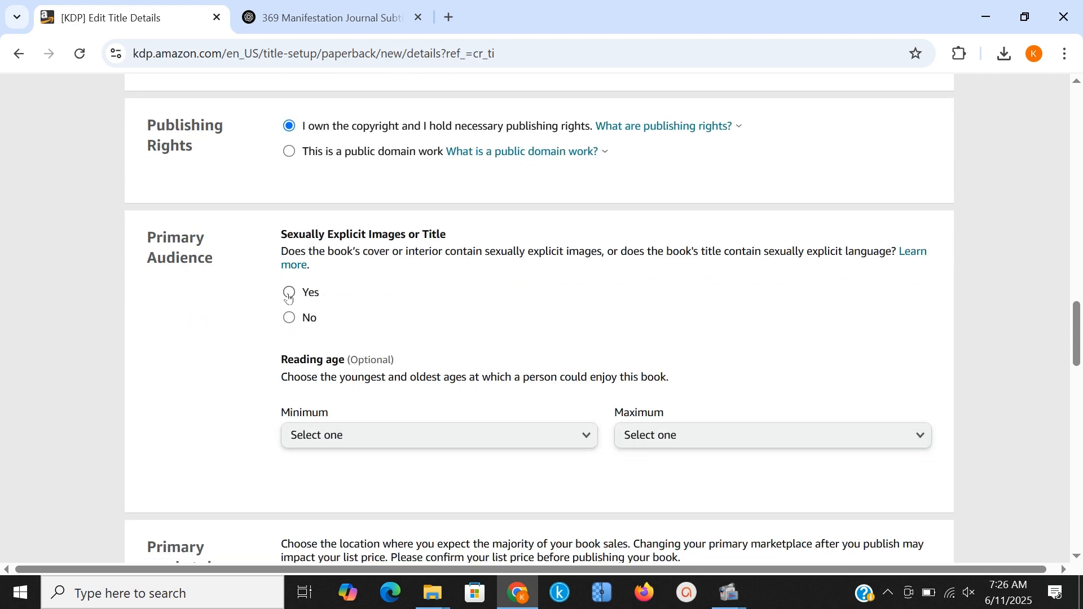
left_click(289, 317)
Set the minimum reading age to 18+
scroll(197, 356, "down", 2)
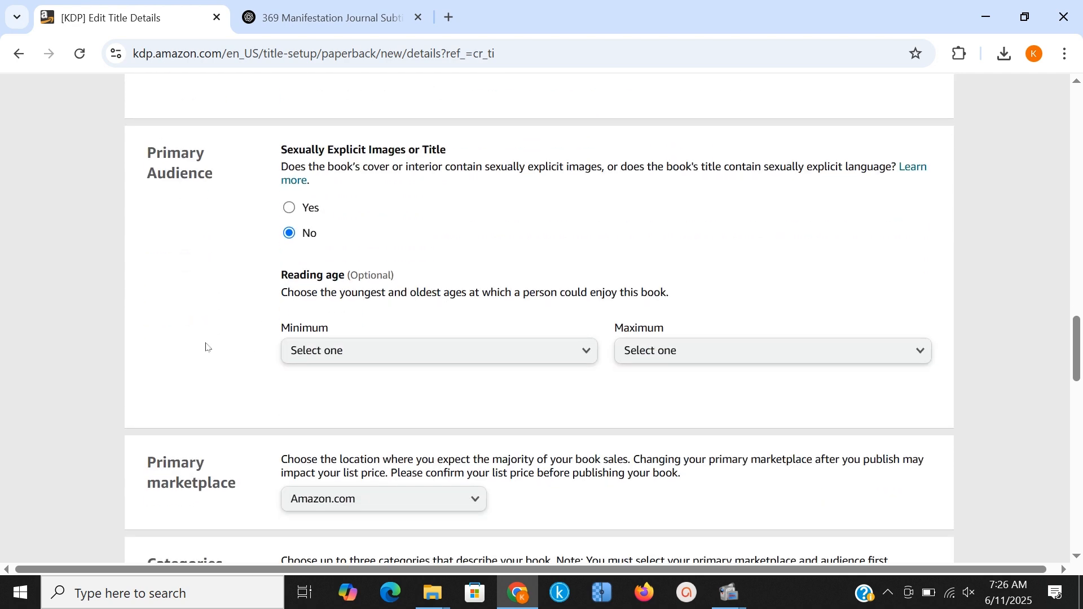
left_click(468, 356)
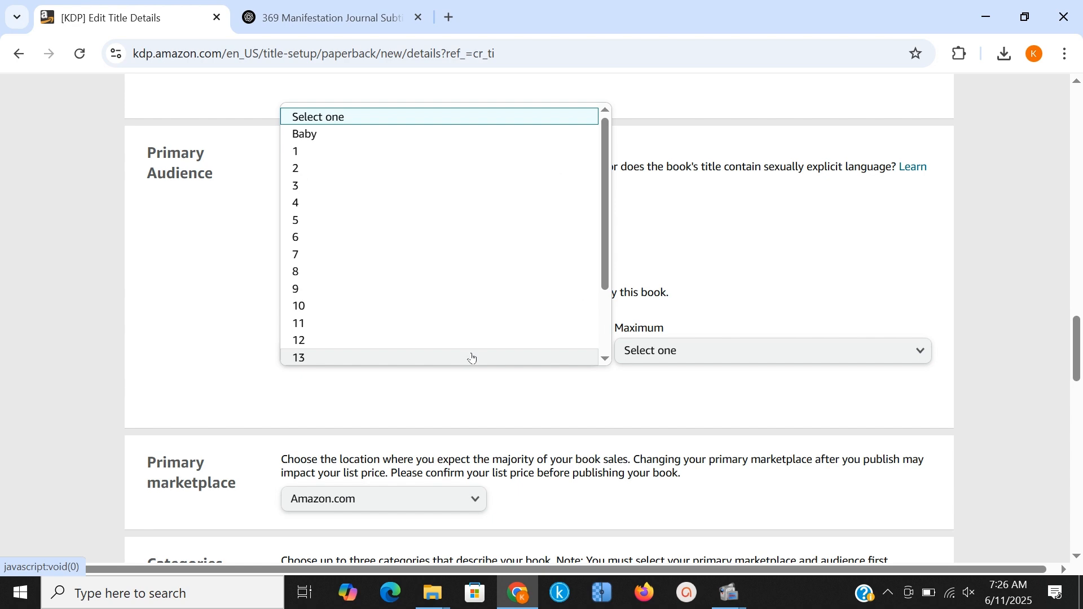
scroll(575, 356, "down", 3)
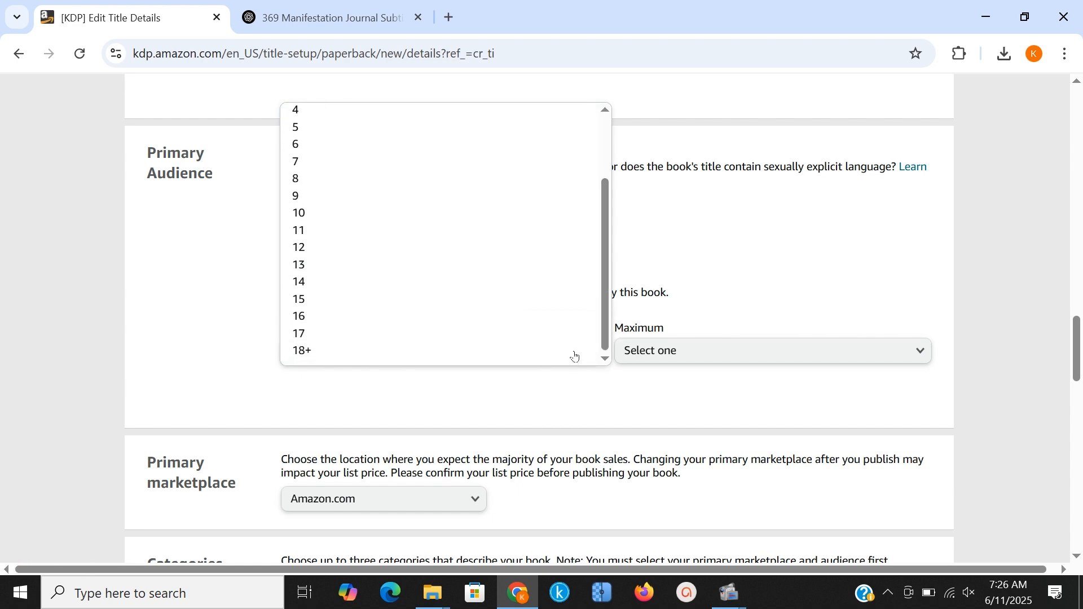
left_click(363, 350)
Keep Amazon.com as the primary marketplace and classify the book as a low-content book
scroll(449, 379, "down", 3)
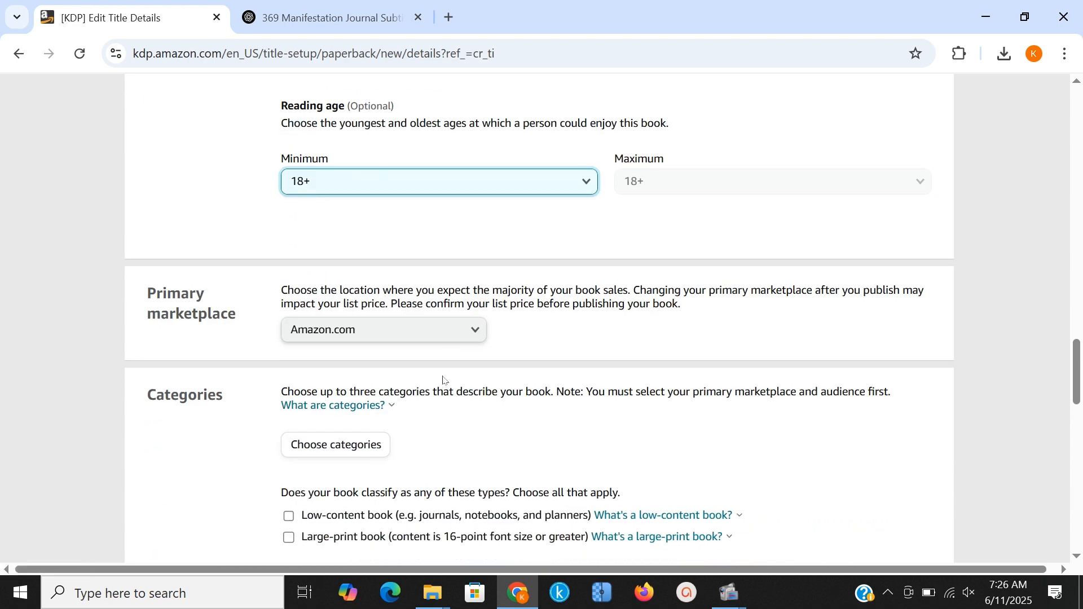
left_click(417, 336)
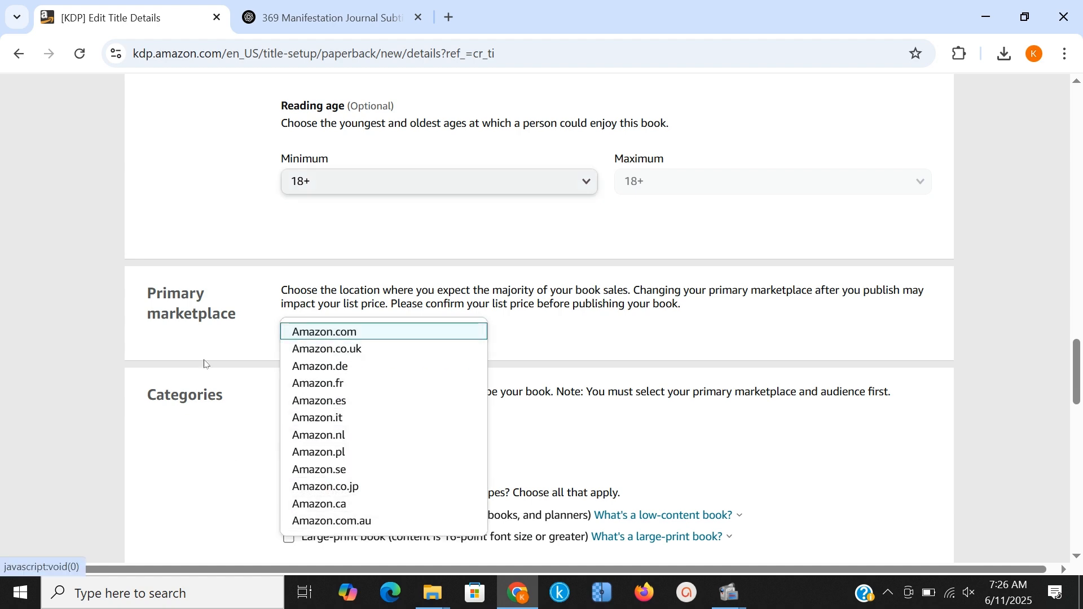
left_click(199, 343)
scroll(201, 342, "down", 3)
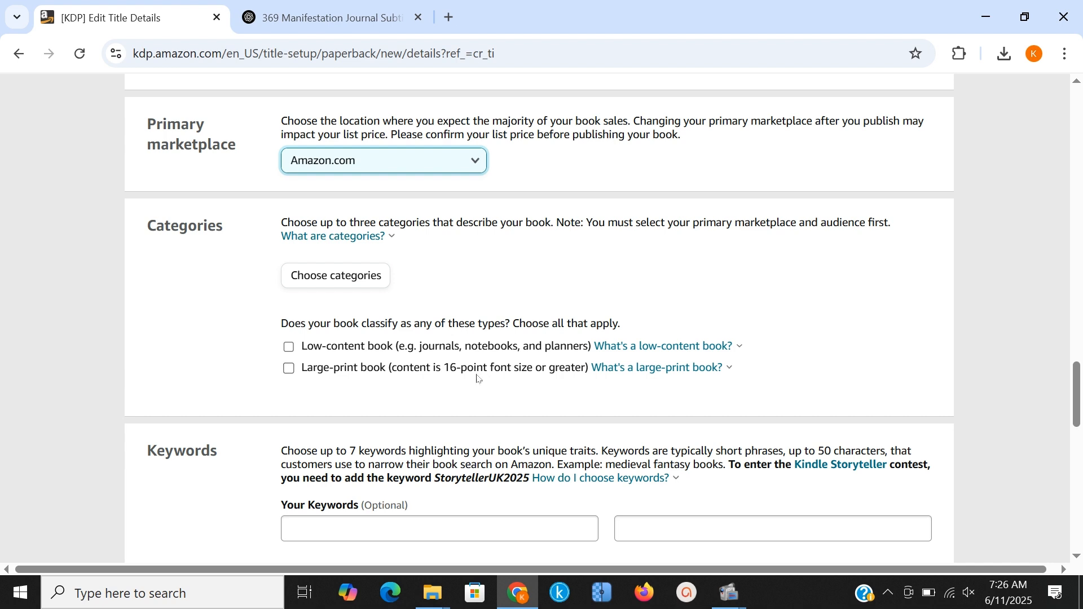
left_click(302, 352)
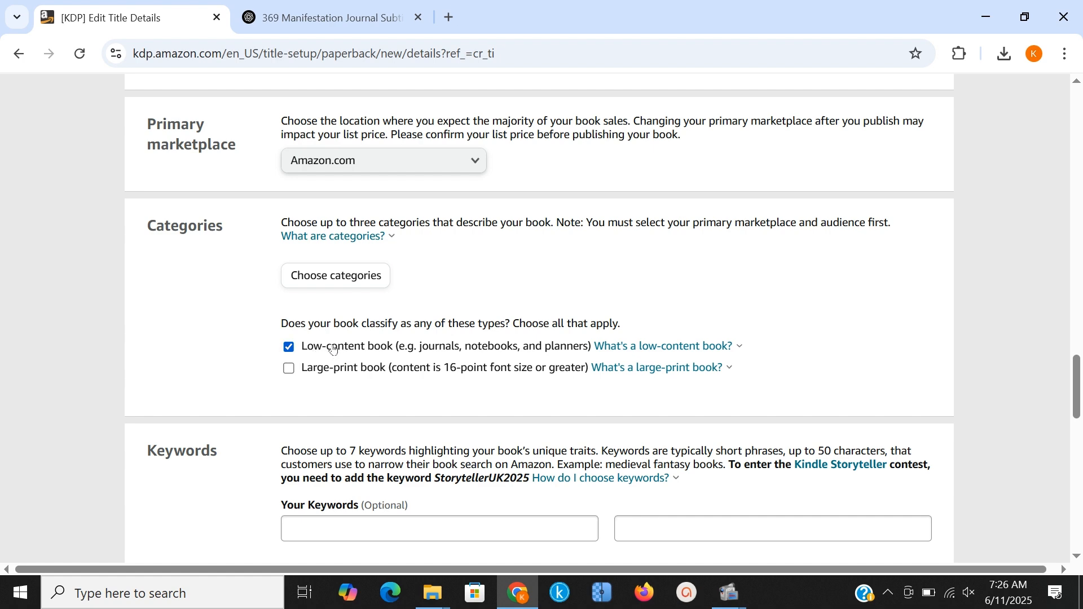
Open Amazon in a new tab, search for "369 manifestation journal" and bring up related search suggestions as keyword ideas
scroll(177, 307, "down", 6)
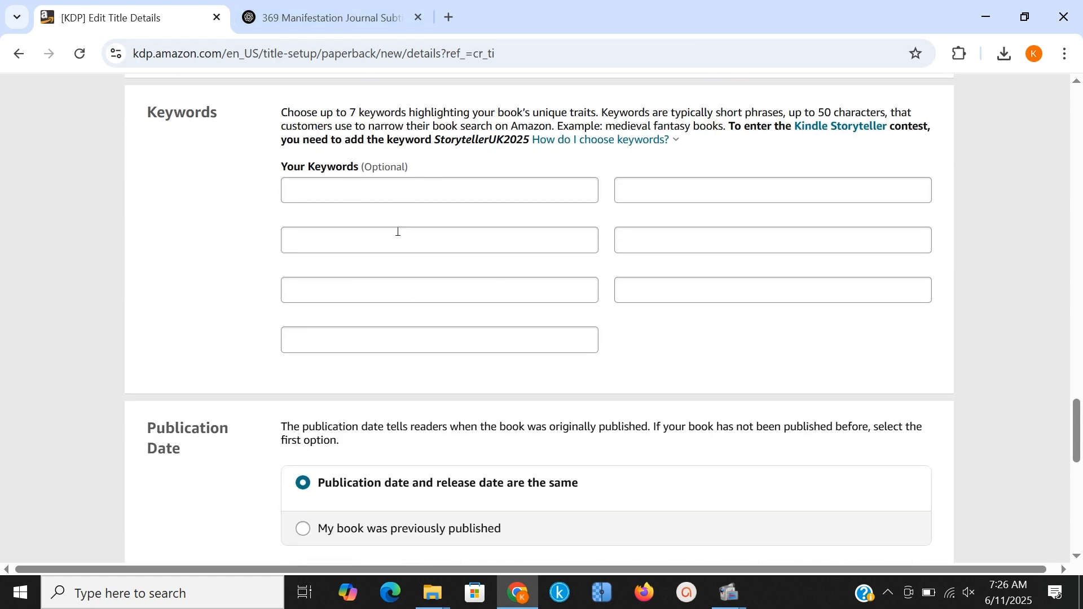
left_click(449, 17)
left_click(397, 352)
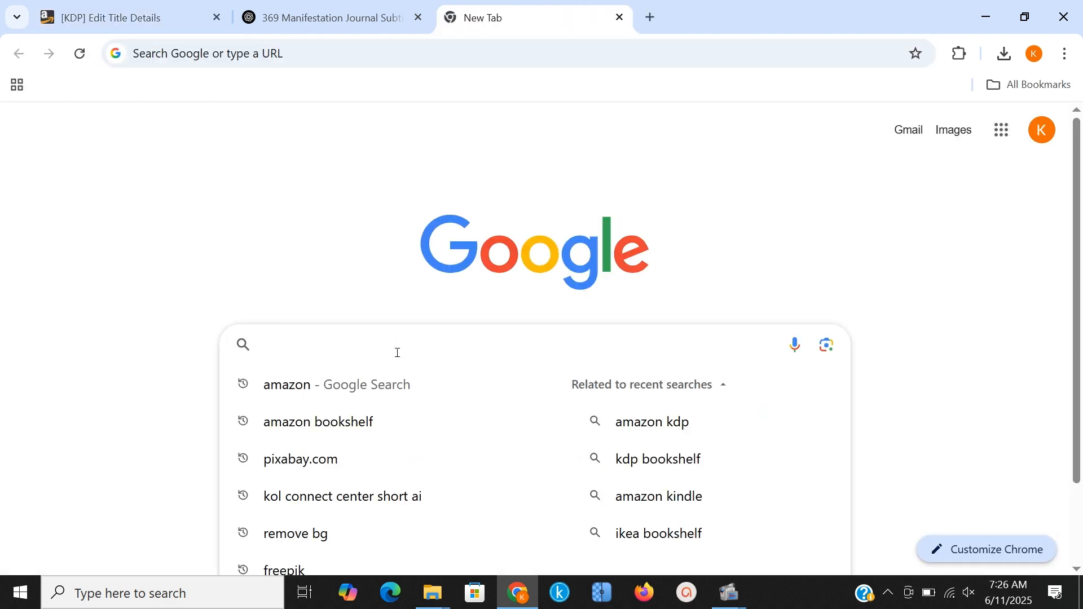
left_click(397, 383)
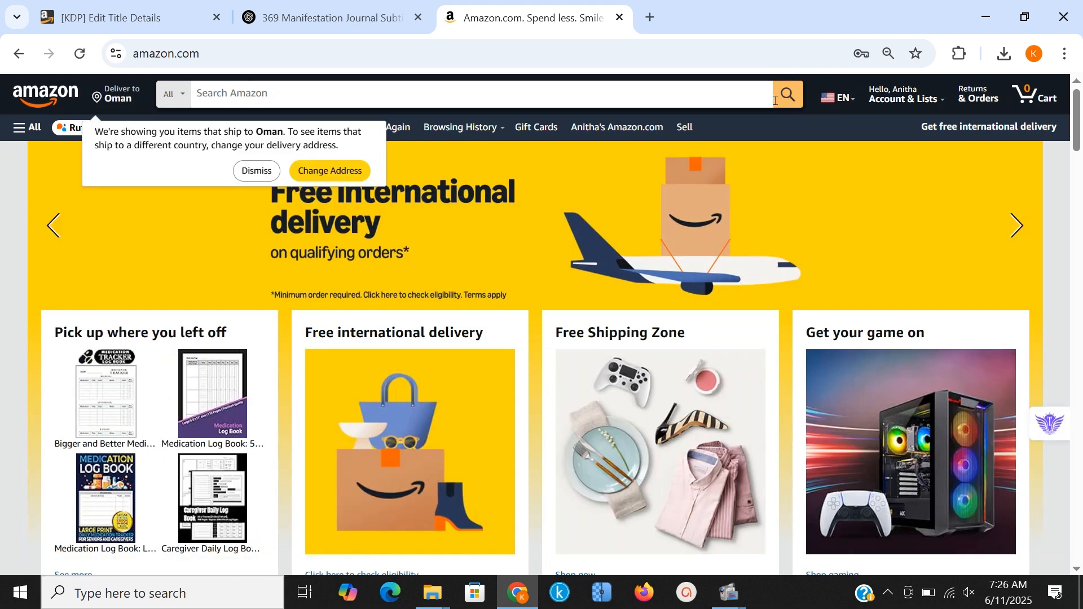
left_click(338, 92)
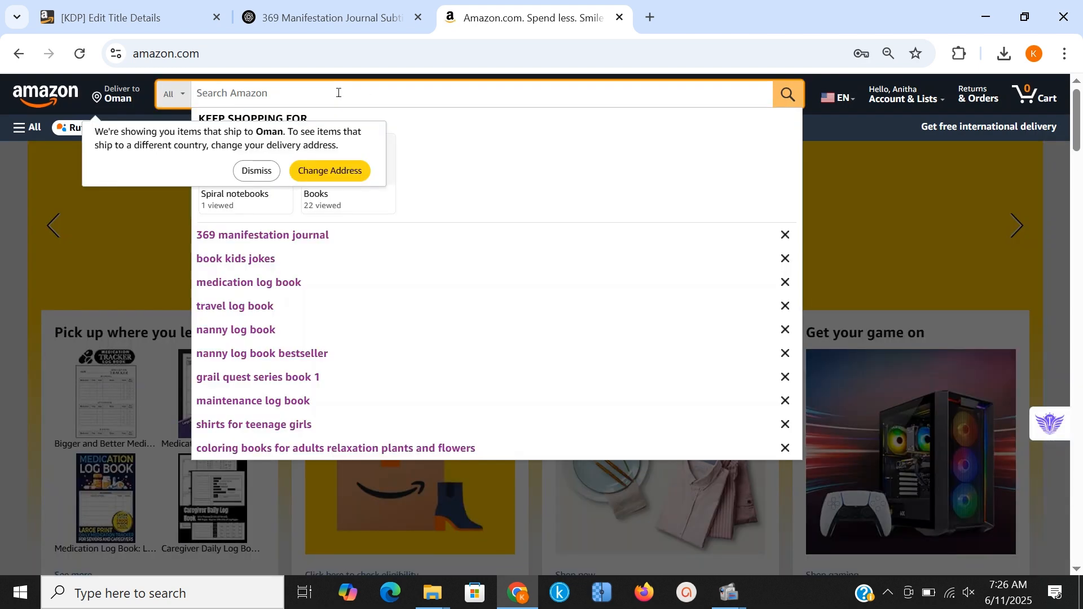
left_click(326, 235)
left_click(325, 92)
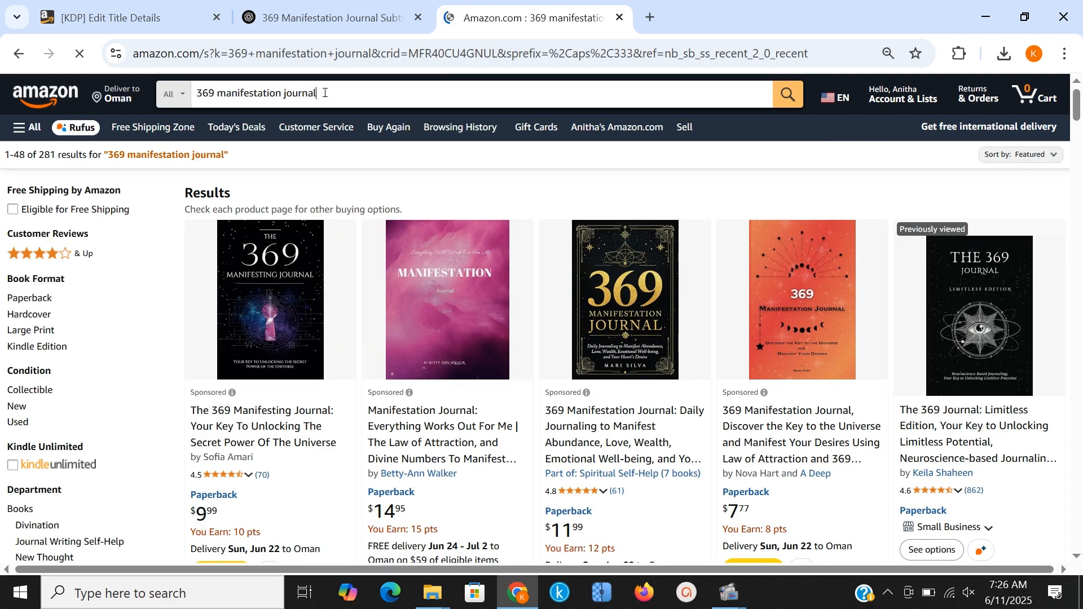
key("BackSpace")
type("l")
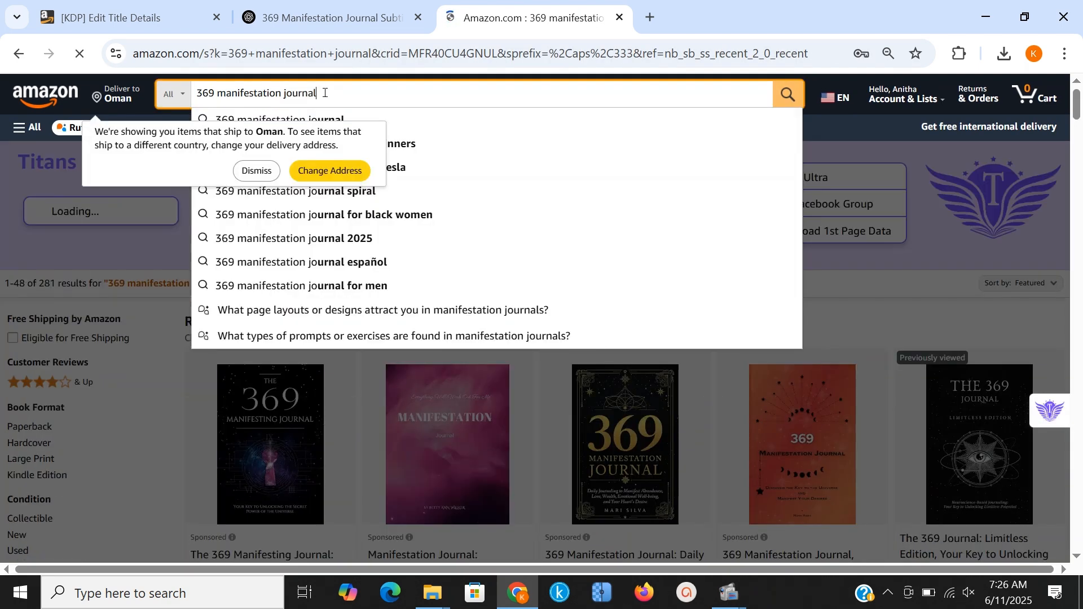
left_click(259, 169)
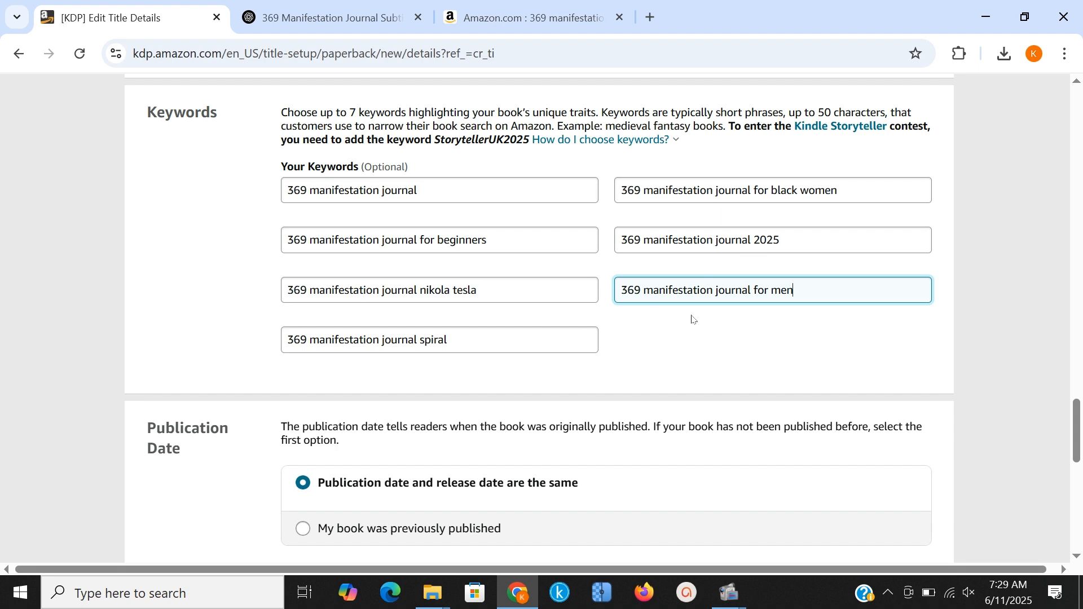
Recheck the keywords against Amazon's search suggestions, and save the paperback details to continue to the content stage
left_click(551, 27)
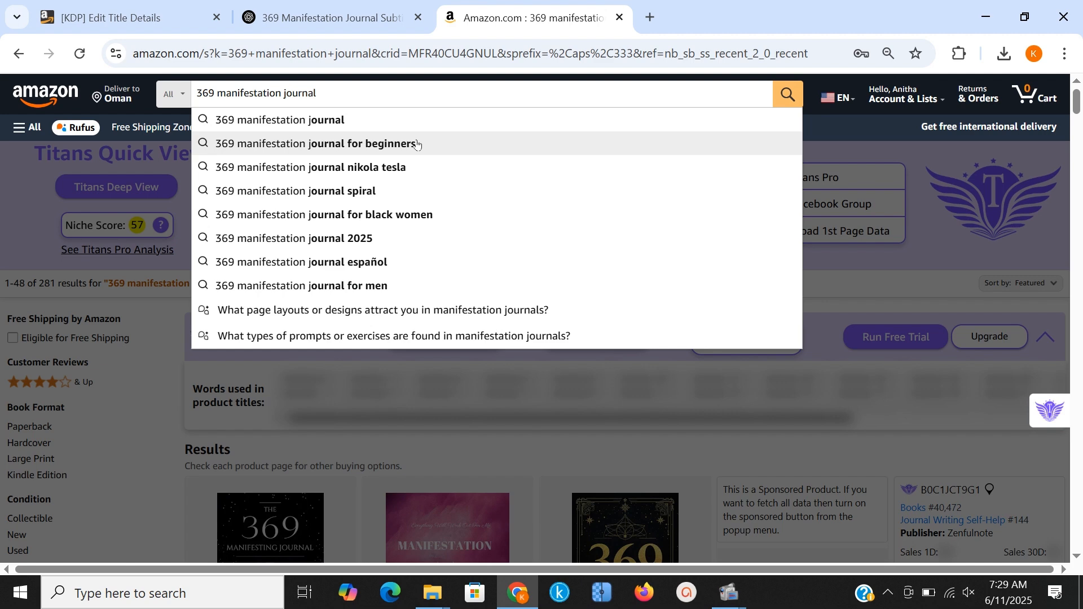
left_click(131, 17)
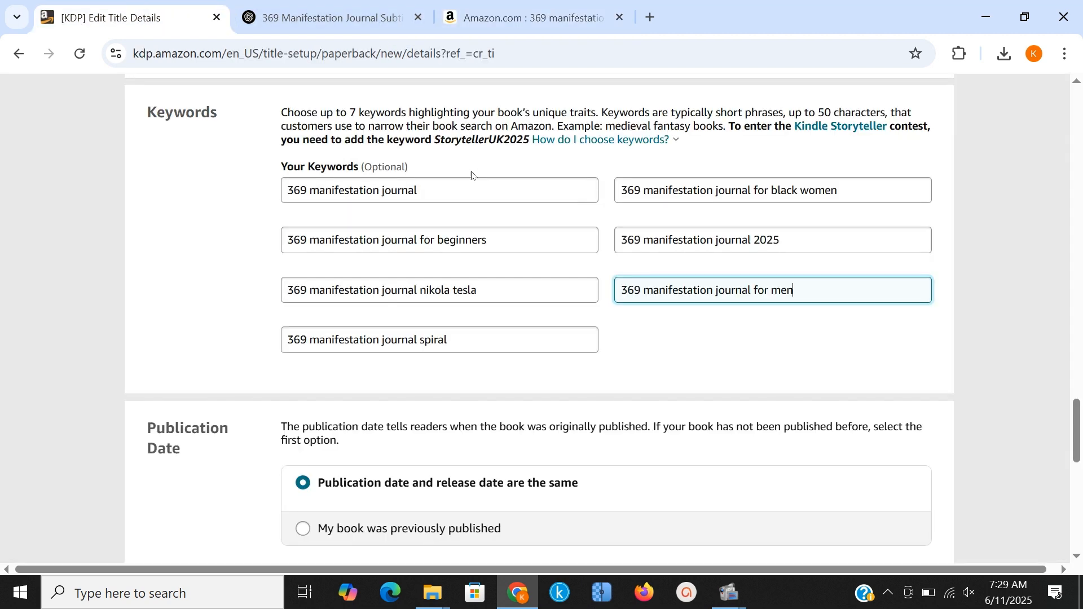
scroll(585, 392, "down", 4)
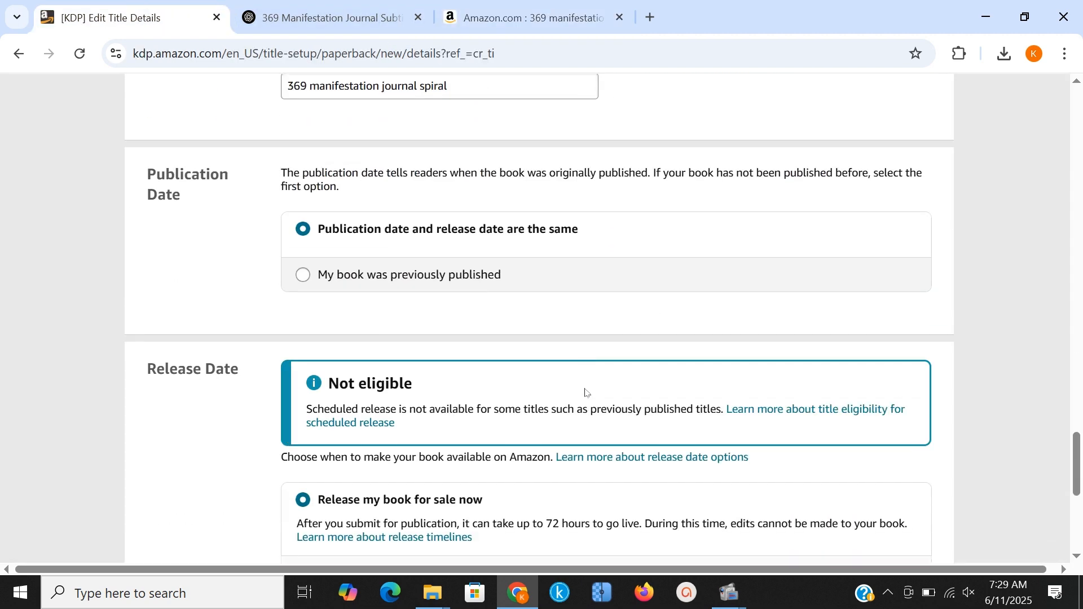
scroll(585, 393, "down", 5)
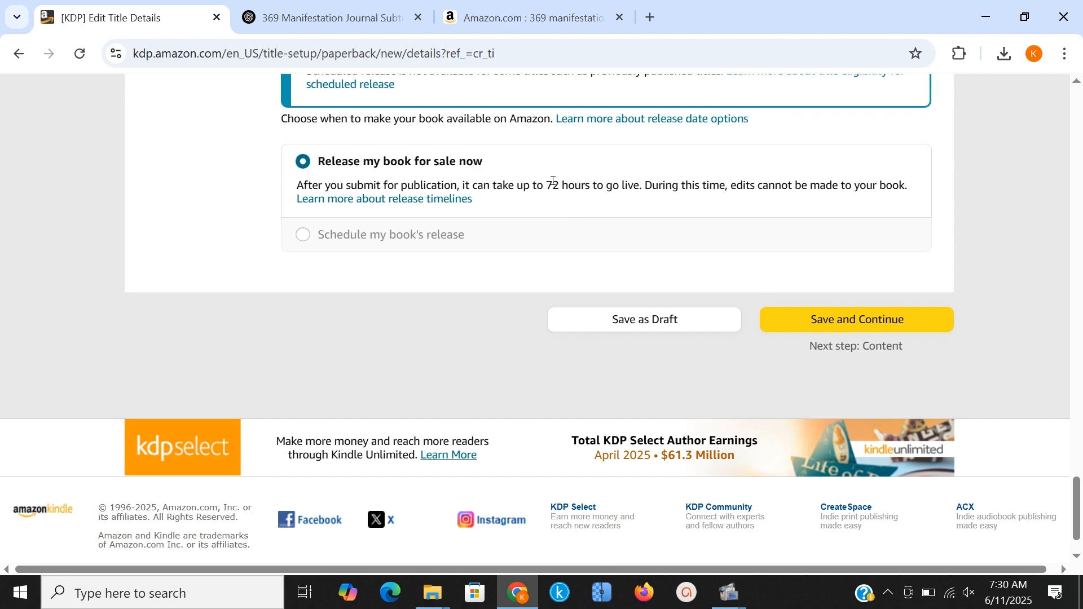
left_click(846, 311)
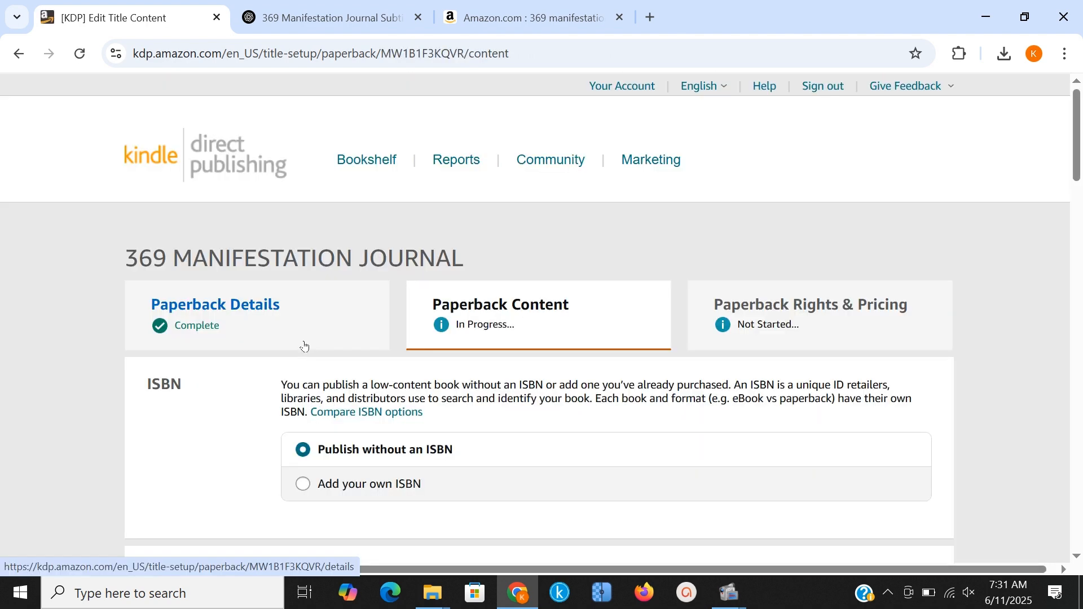
Keep publishing without an ISBN, black & white interior with white paper, 6 x 9 in trim and No Bleed, and choose a Glossy cover finish
scroll(305, 346, "down", 4)
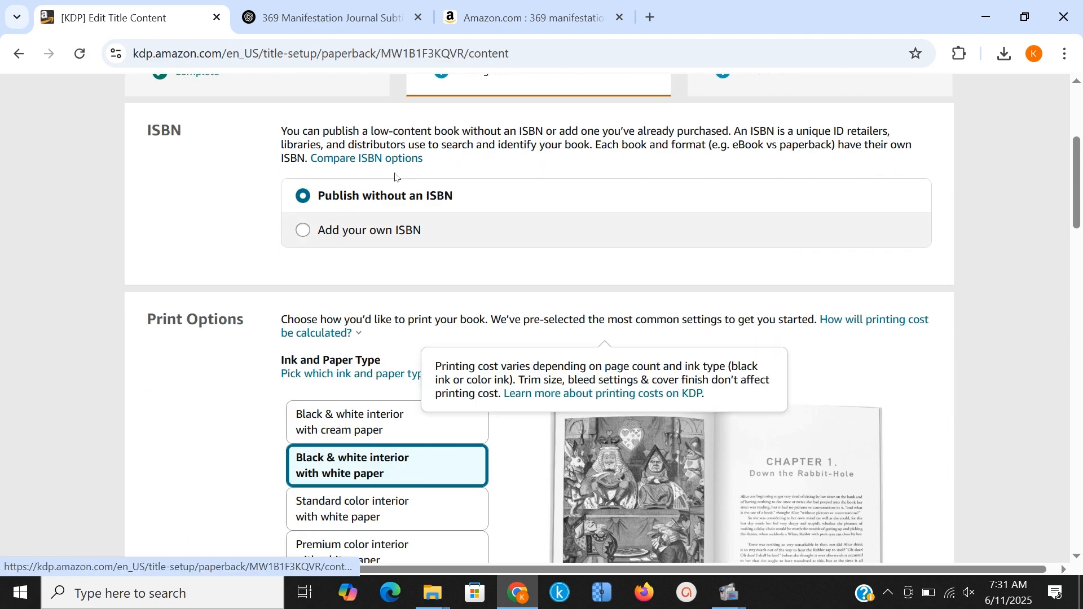
scroll(375, 422, "down", 3)
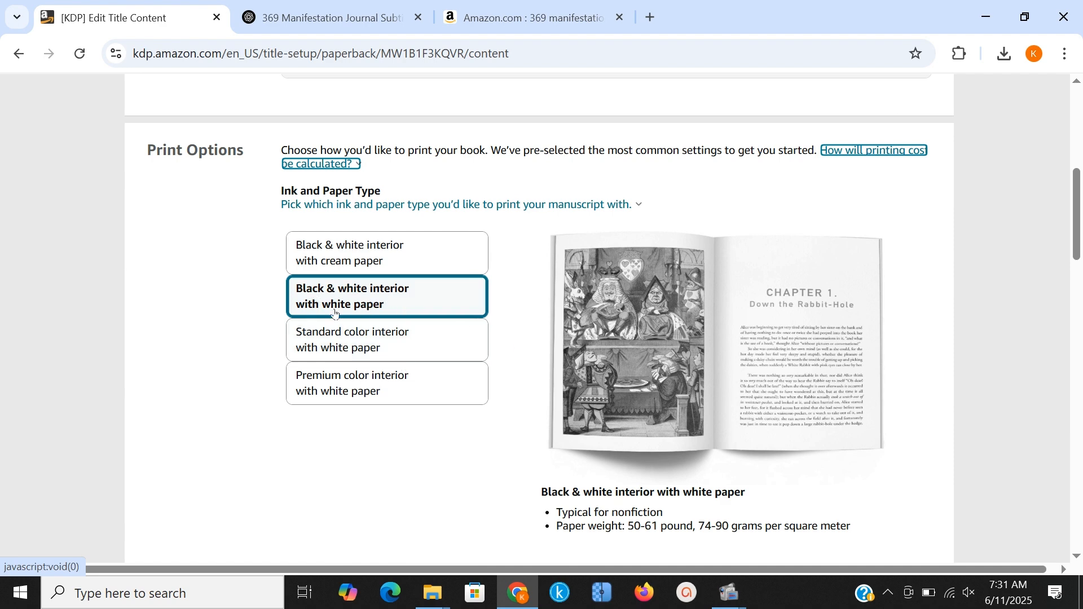
scroll(331, 458, "down", 1)
scroll(331, 458, "down", 4)
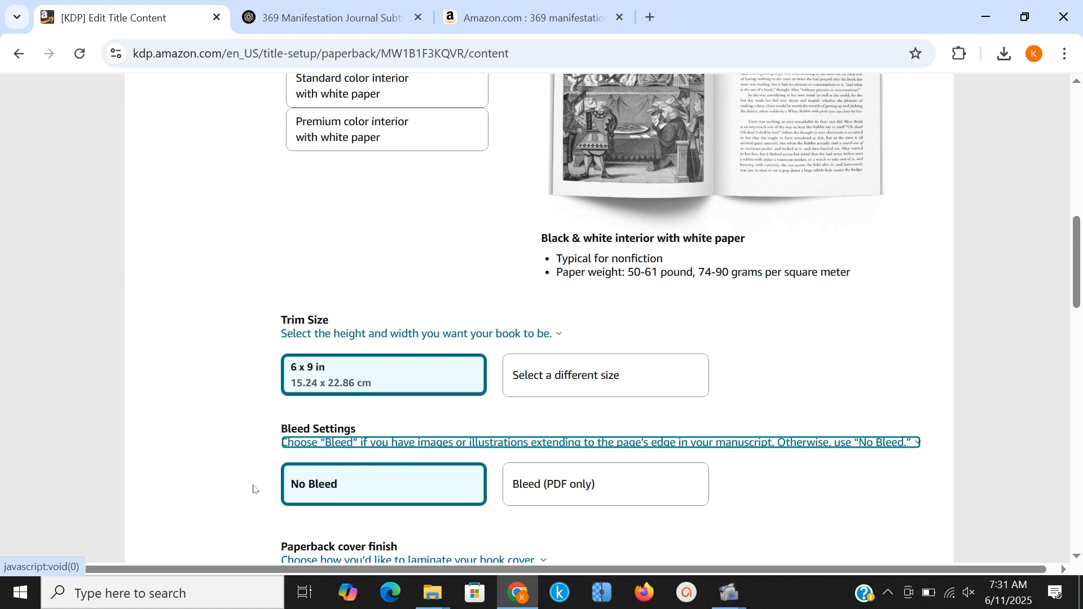
left_click(361, 334)
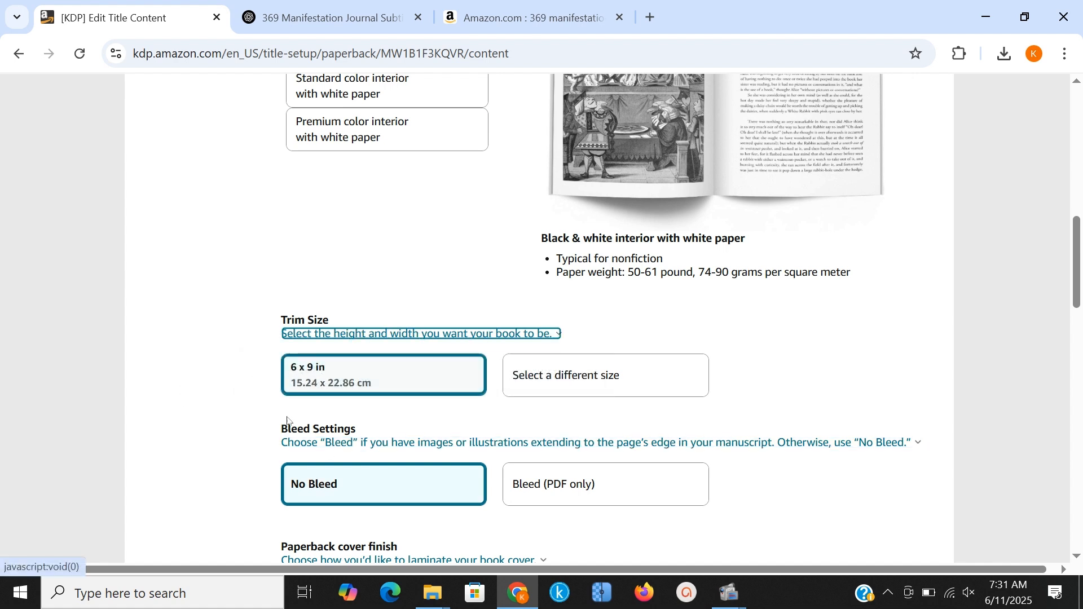
scroll(220, 489, "down", 5)
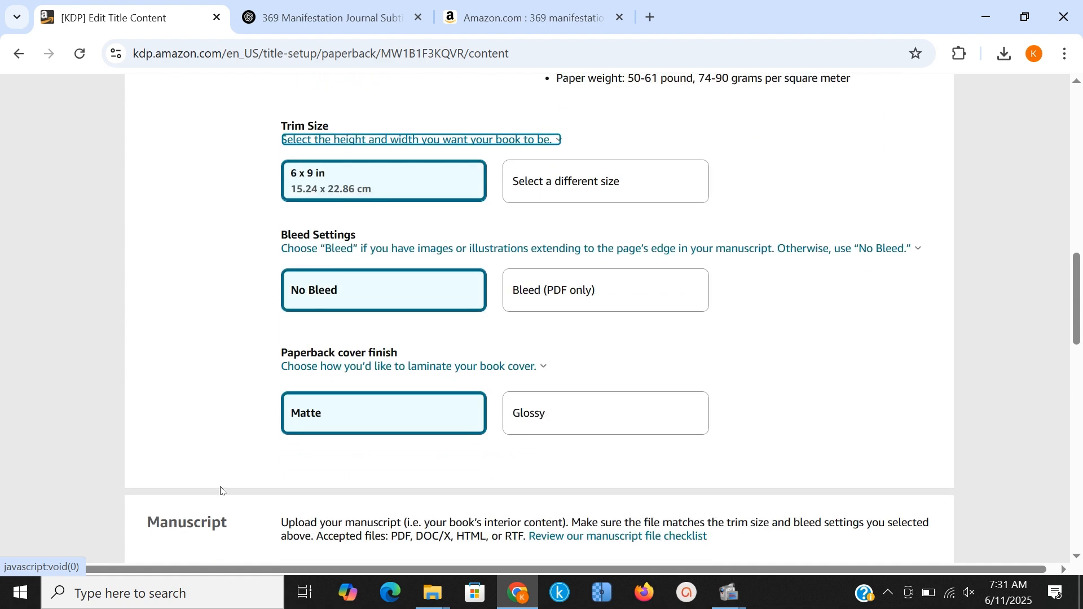
left_click(529, 282)
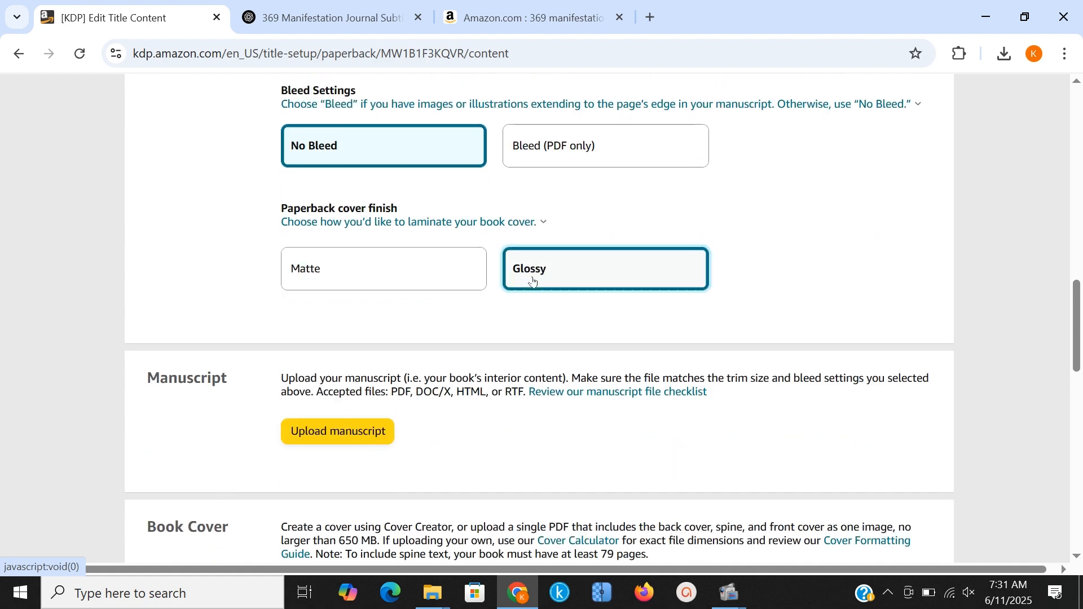
left_click(344, 432)
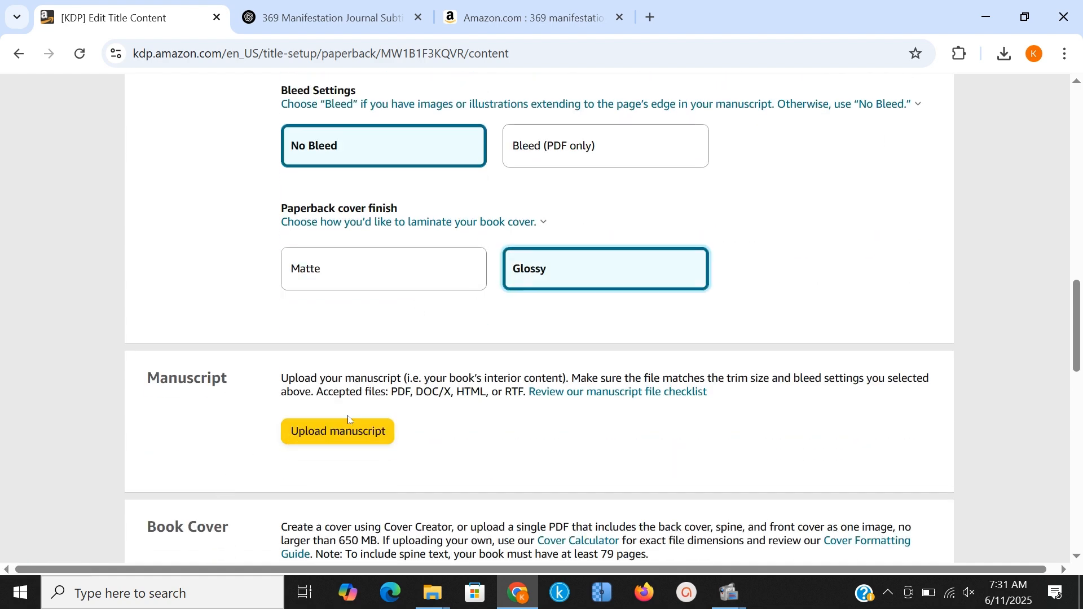
scroll(306, 439, "down", 4)
scroll(467, 487, "up", 5)
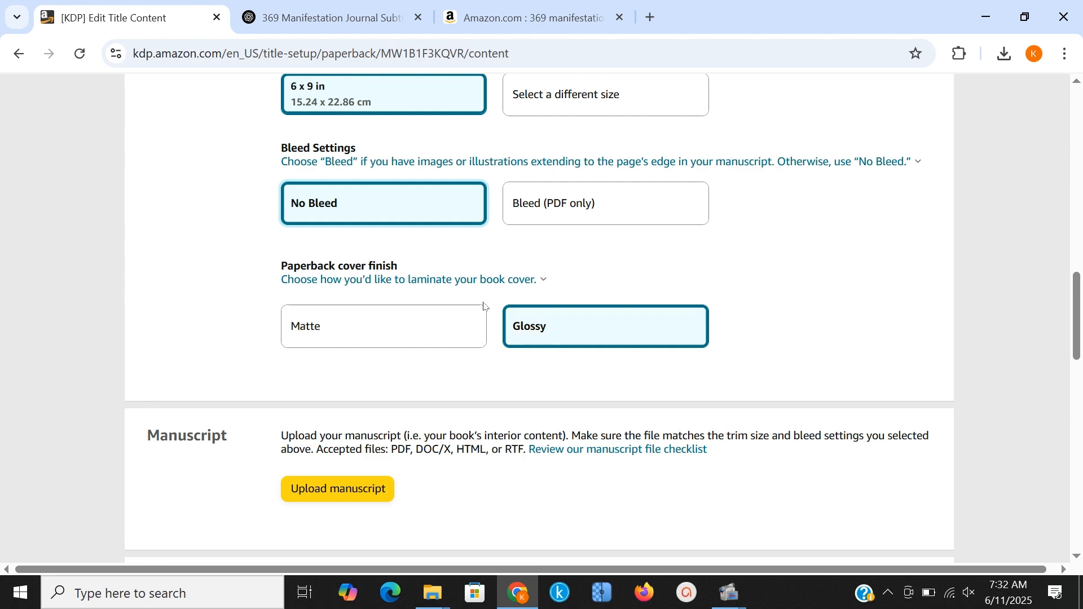
Choose to use an existing print-ready PDF cover and upload the "369 JOURNAL-COVER PAGE" file from the 369 folder
scroll(401, 389, "down", 7)
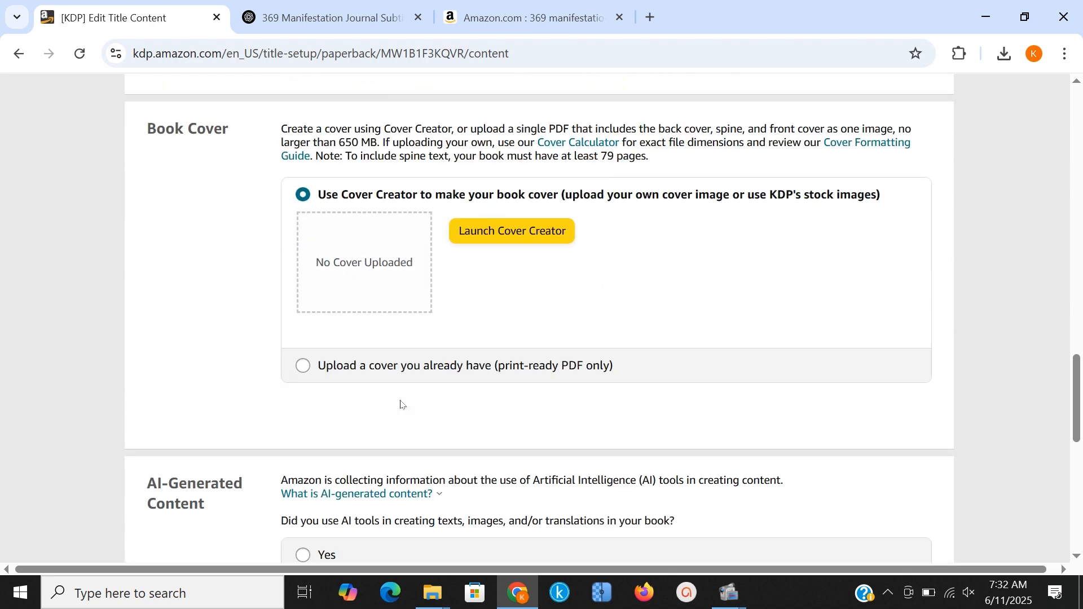
scroll(401, 405, "down", 1)
left_click(406, 313)
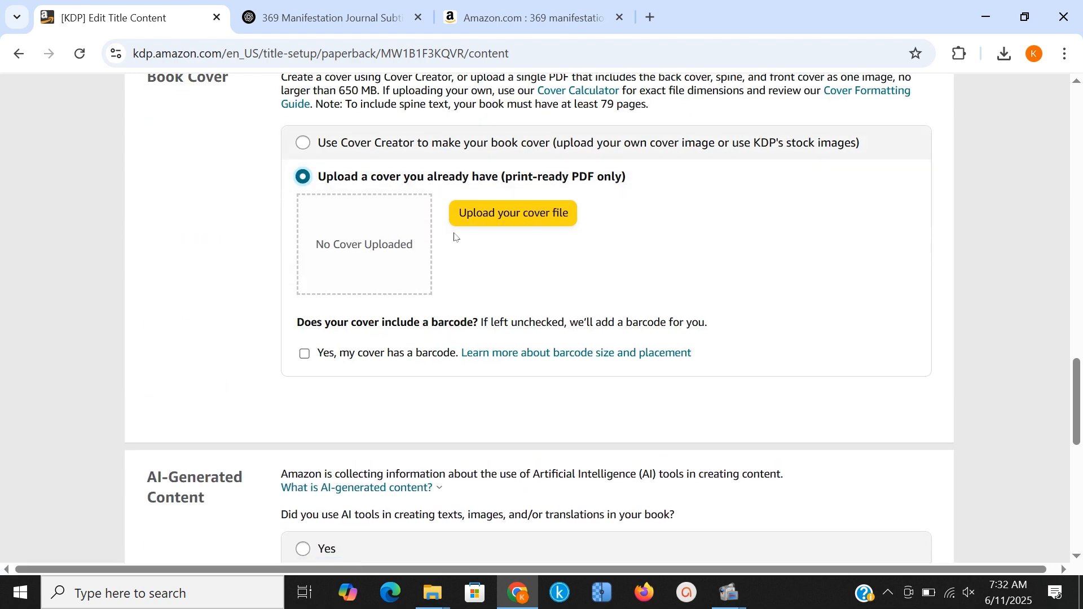
left_click(496, 214)
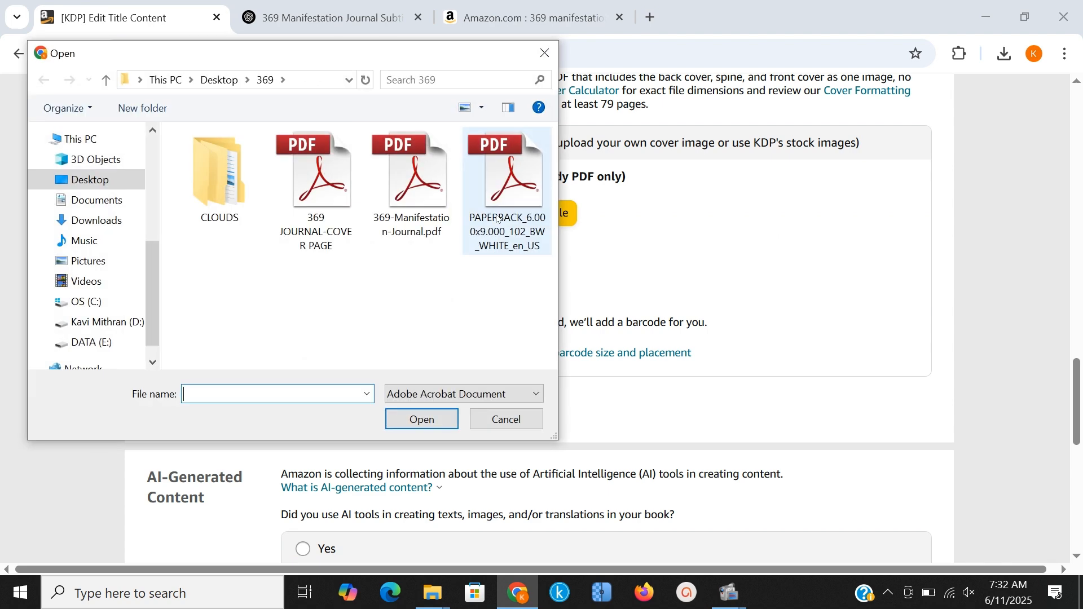
left_click(316, 180)
left_click(401, 416)
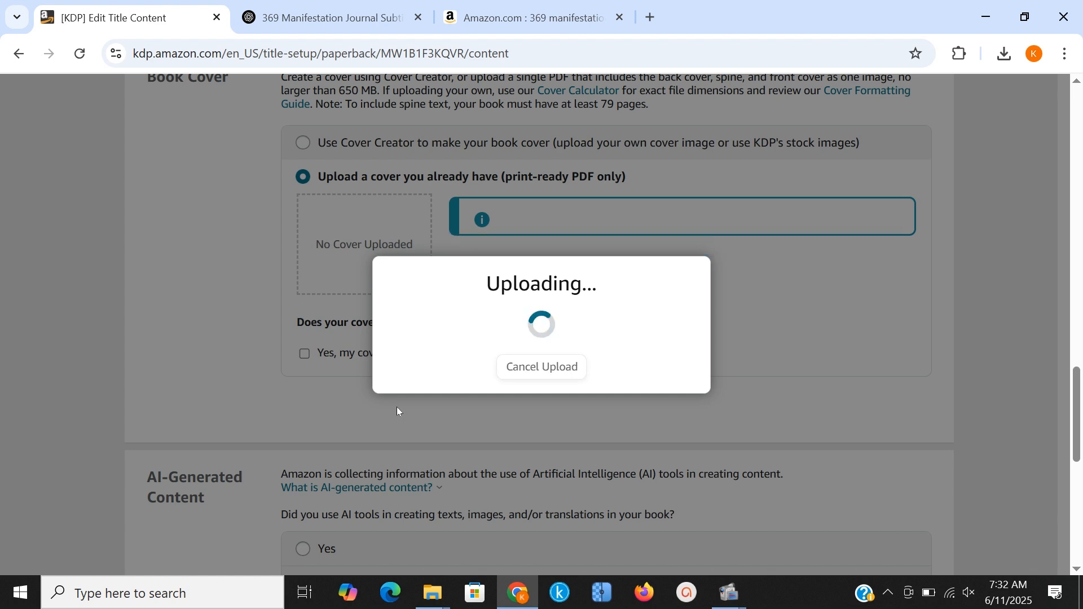
Declare AI tool use for the book, with texts as "Some sections, with extensive editing" created using chat gpt
scroll(367, 411, "down", 4)
left_click(303, 309)
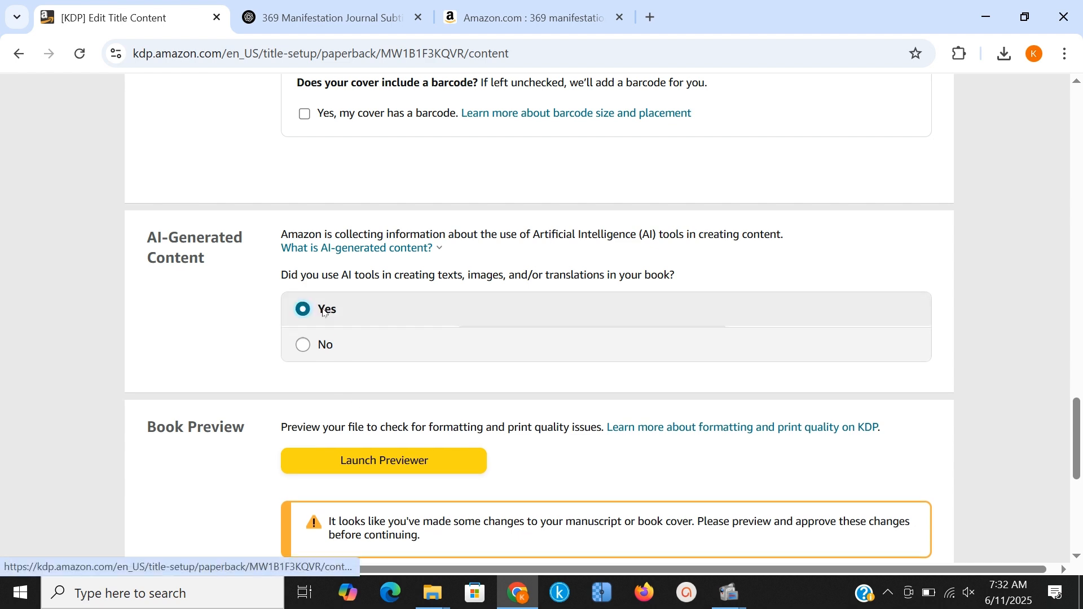
left_click(472, 340)
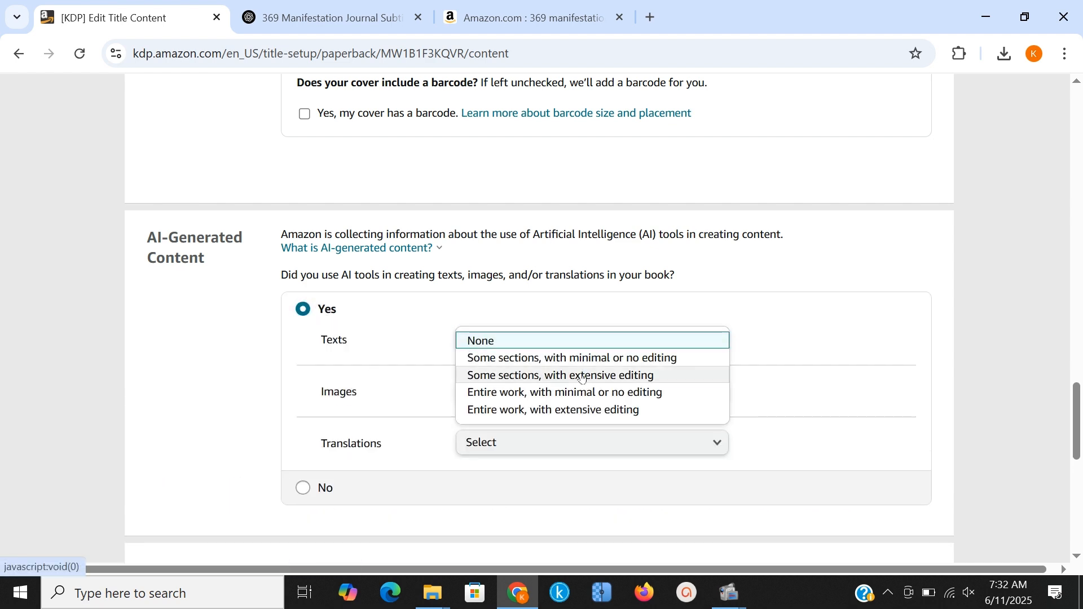
left_click(497, 374)
left_click(490, 393)
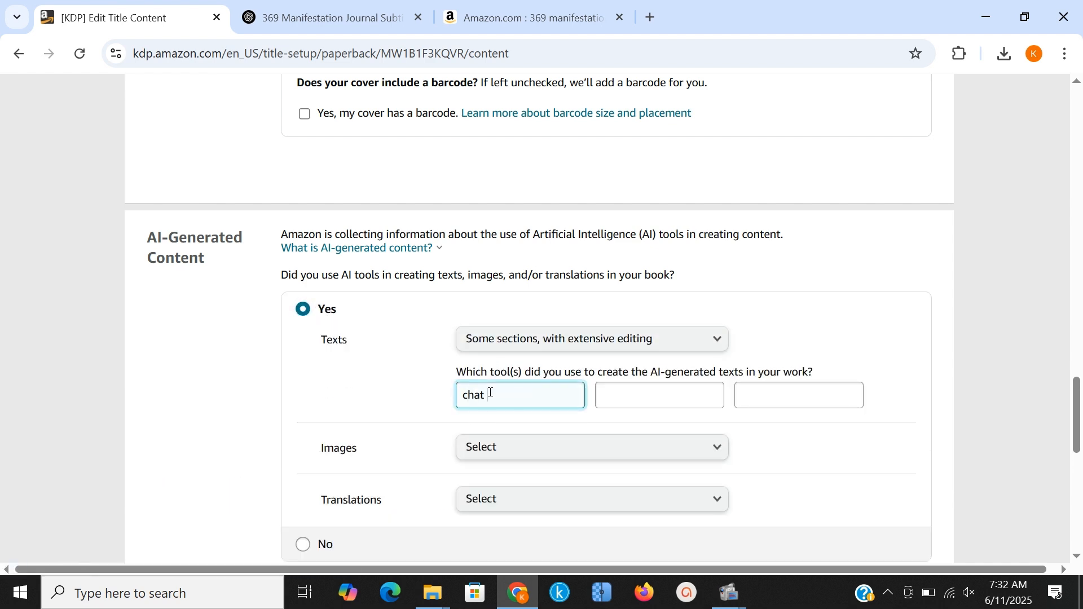
type("gpt")
Declare the images as "One or a few AI-generated images, with extensive editing" and enter chat gpt as the tool
left_click(511, 448)
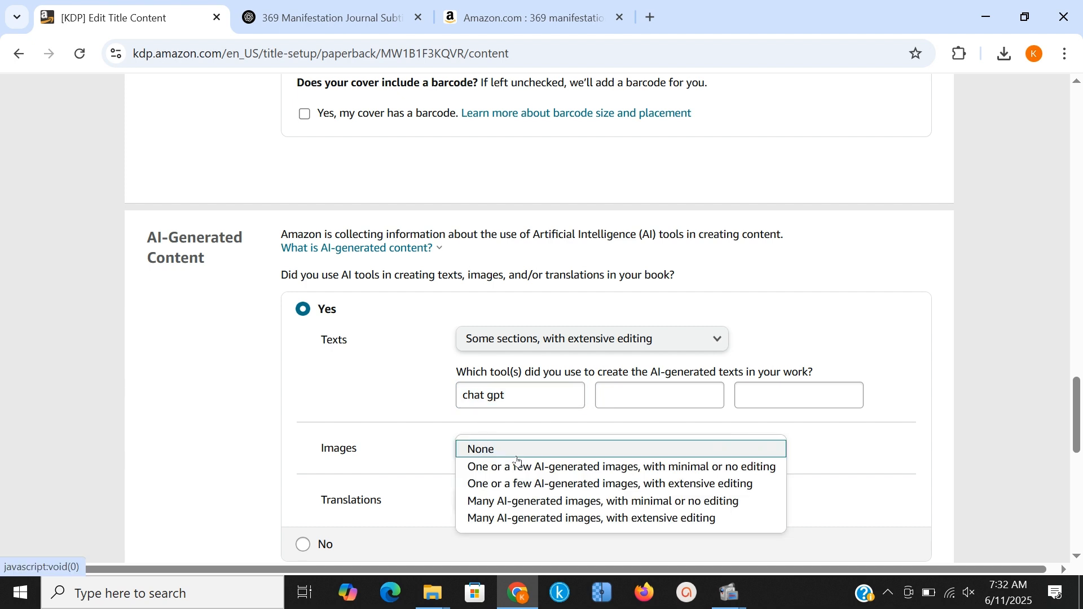
left_click(520, 489)
left_click(491, 508)
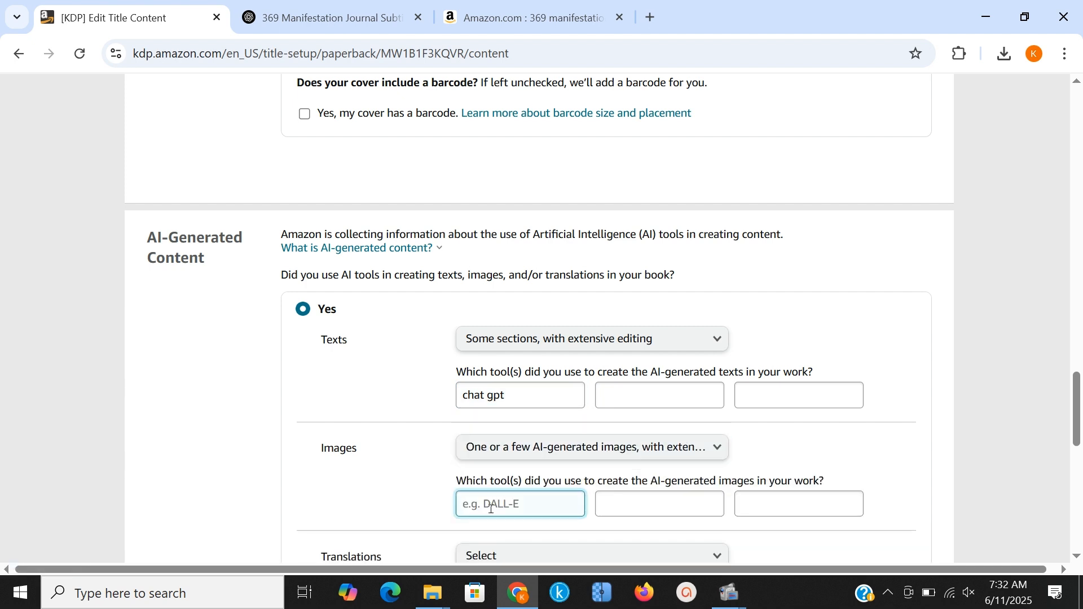
type("chat gpt")
key("BackSpace")
key("BackSpace")
Declare the translations as "Some sections, with extensive editing" and enter canva as the tool
scroll(535, 525, "down", 4)
left_click(570, 304)
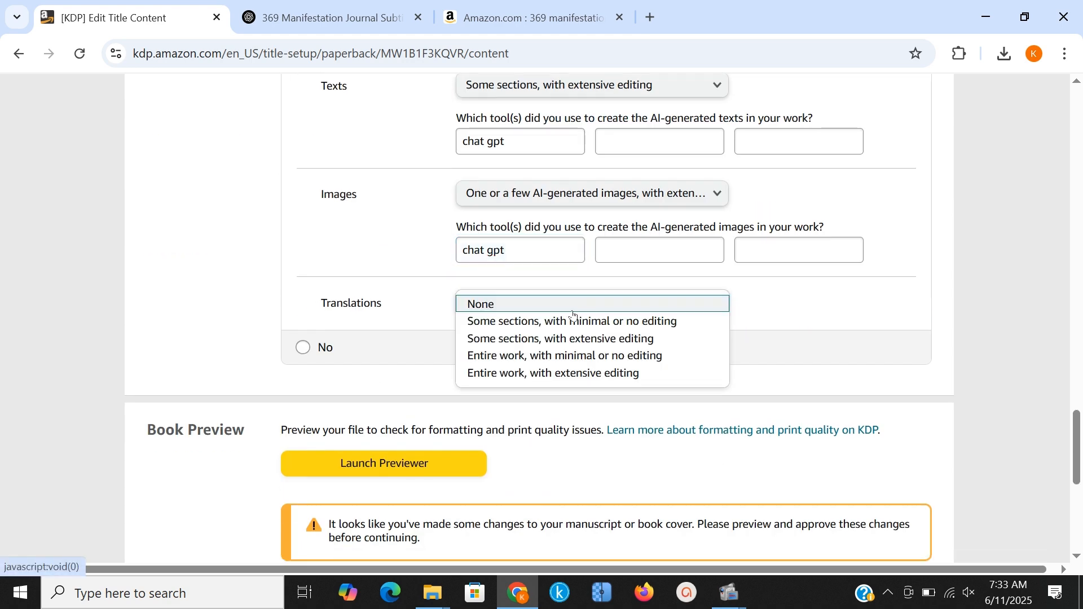
left_click(477, 336)
left_click(476, 357)
type("canva")
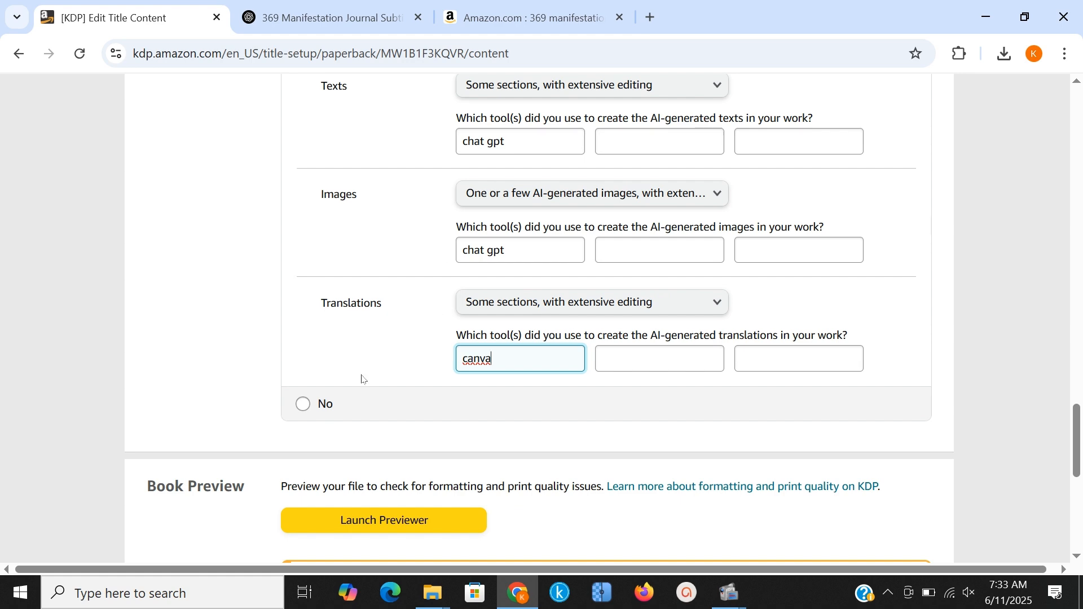
Launch the print previewer despite the small browser window and page from the cover through the opening interior pages
scroll(363, 378, "down", 4)
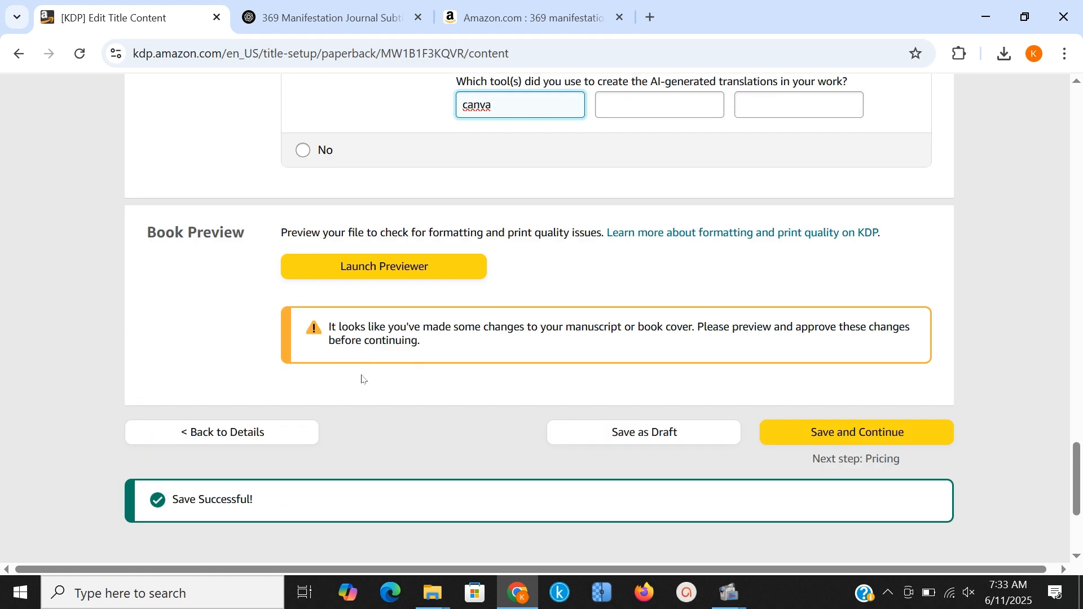
left_click(411, 274)
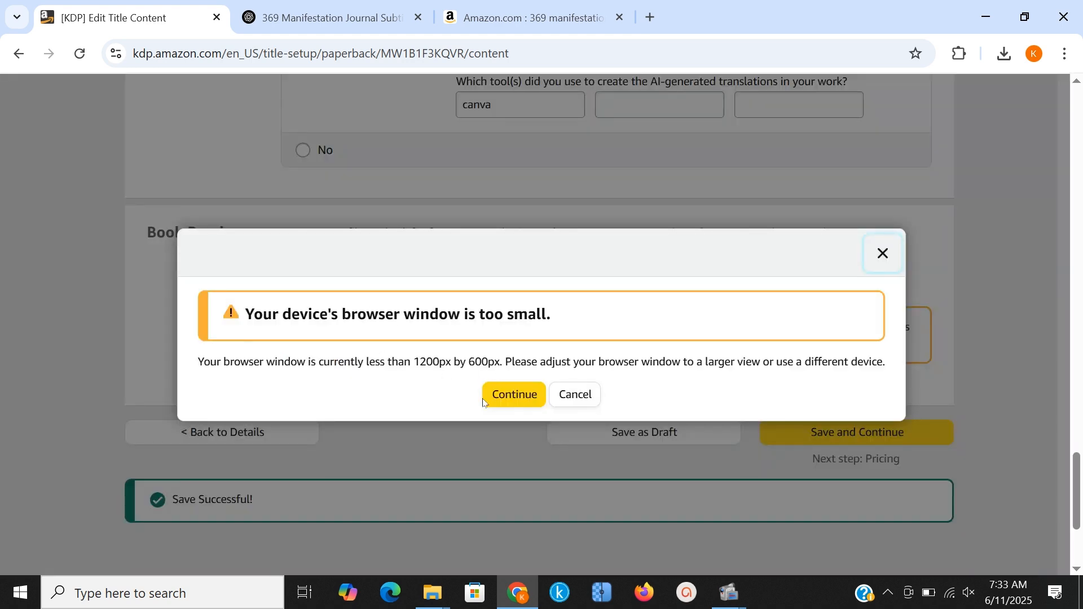
left_click(513, 395)
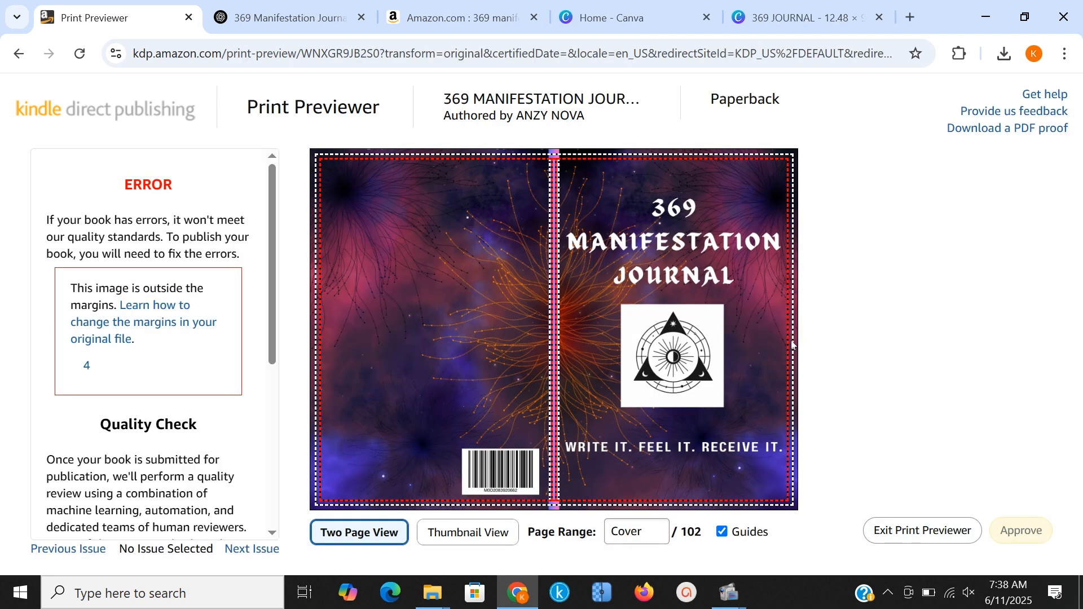
left_click(765, 336)
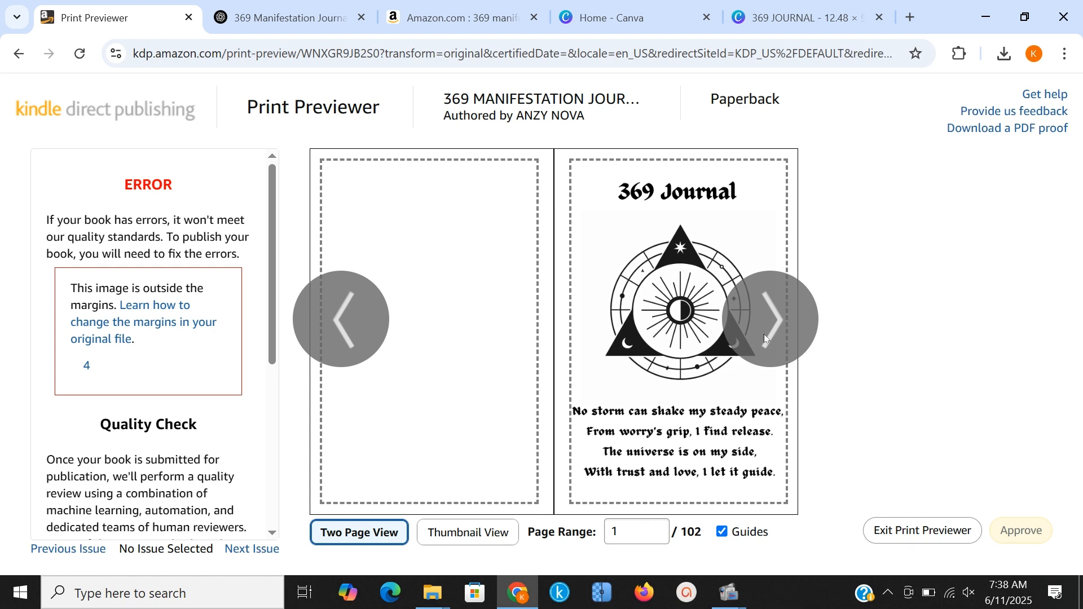
left_click(764, 335)
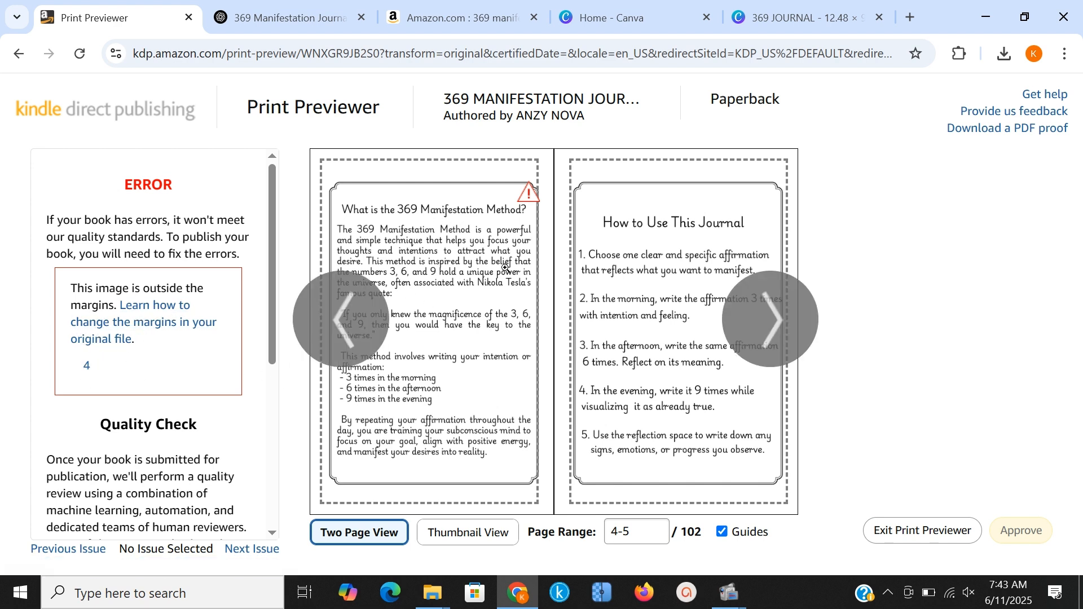
Check the corrected introduction and journal pages in the print previewer, and approve the proof
left_click(791, 340)
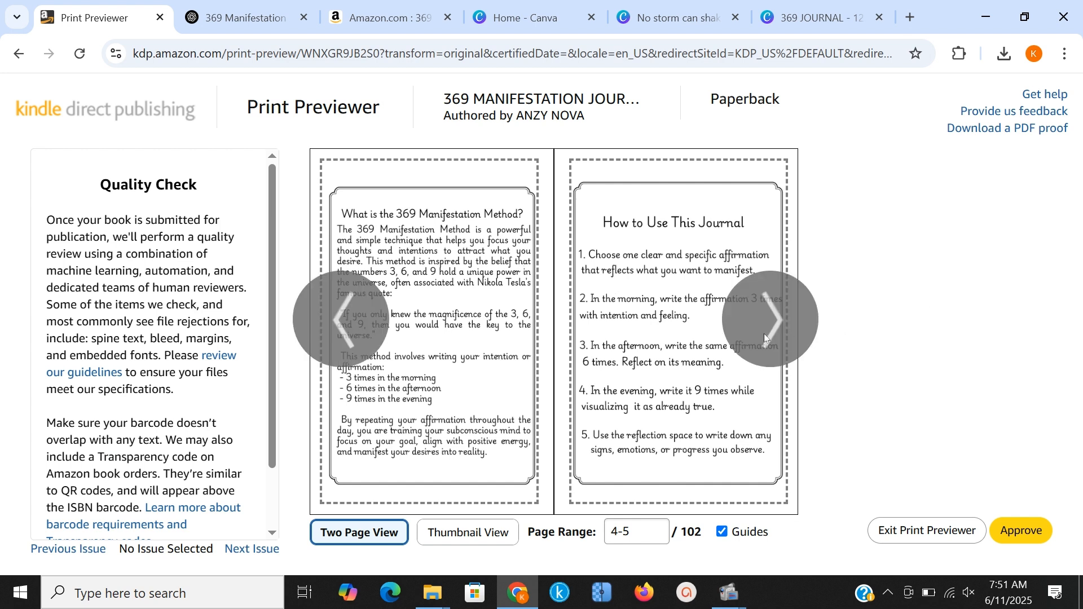
left_click(766, 336)
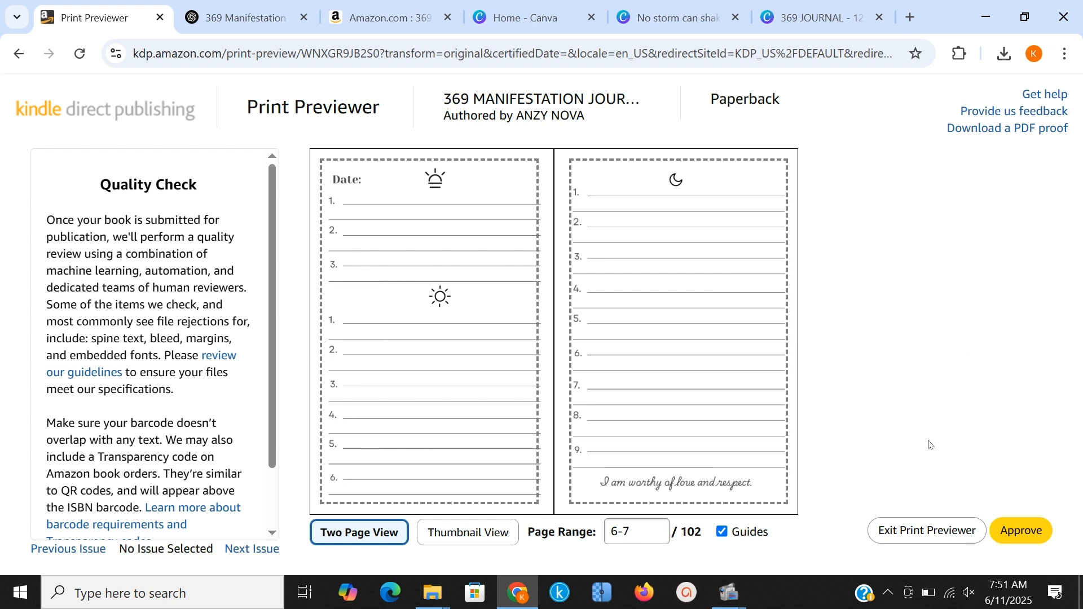
left_click(1026, 539)
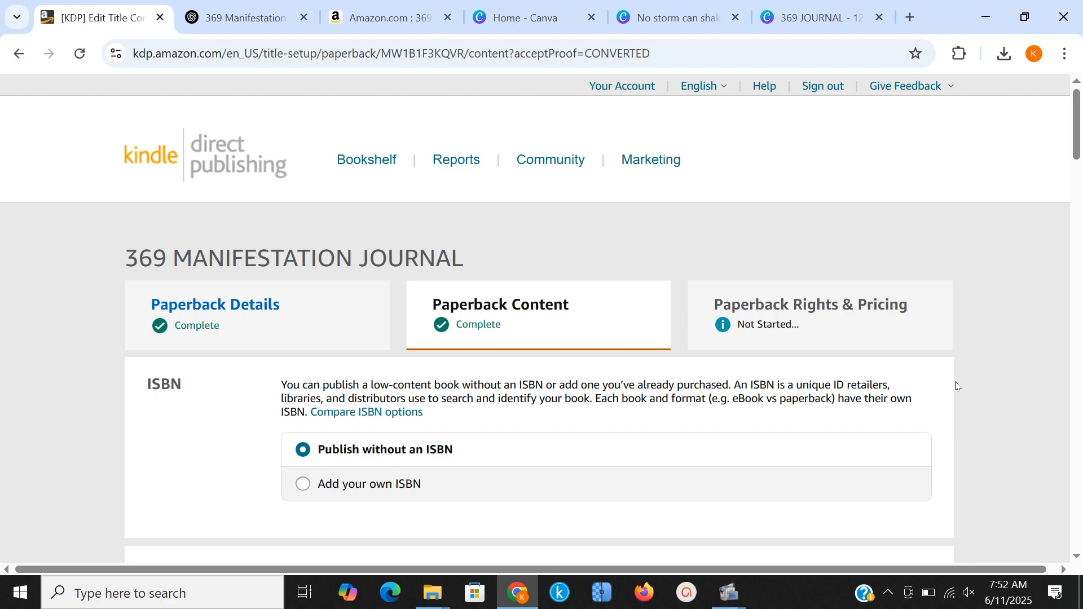
Review the paperback content settings and printing cost summary, and save them to continue to the pricing stage
scroll(952, 384, "down", 12)
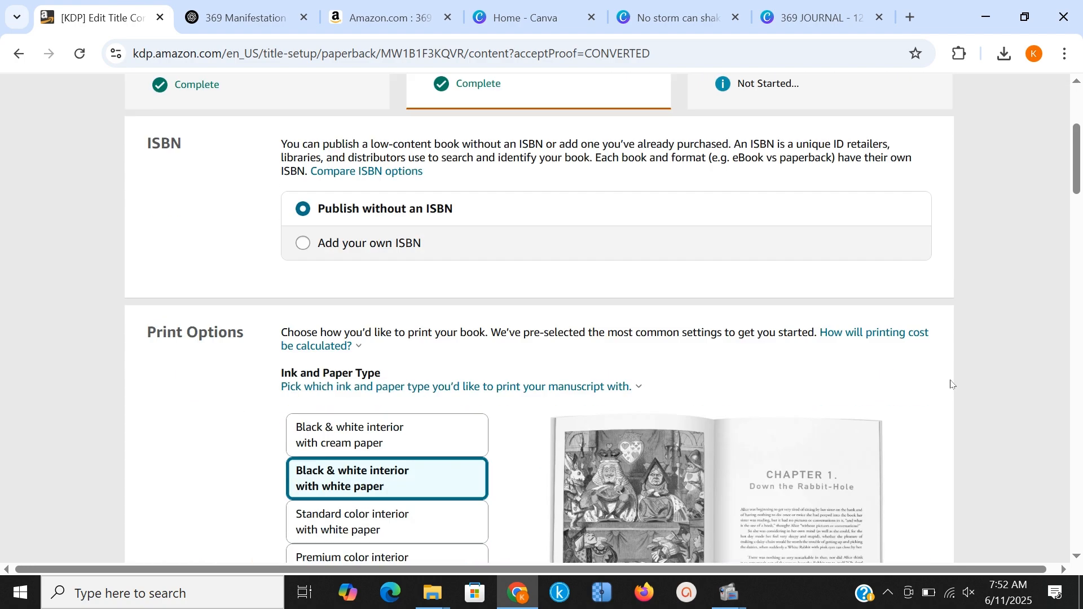
scroll(951, 384, "down", 4)
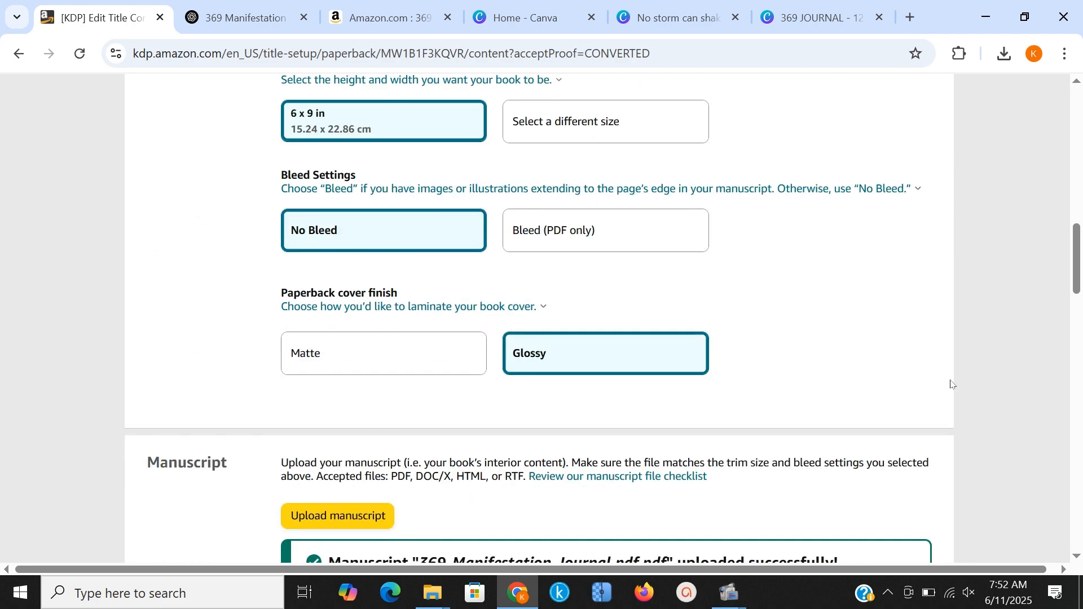
scroll(952, 384, "down", 15)
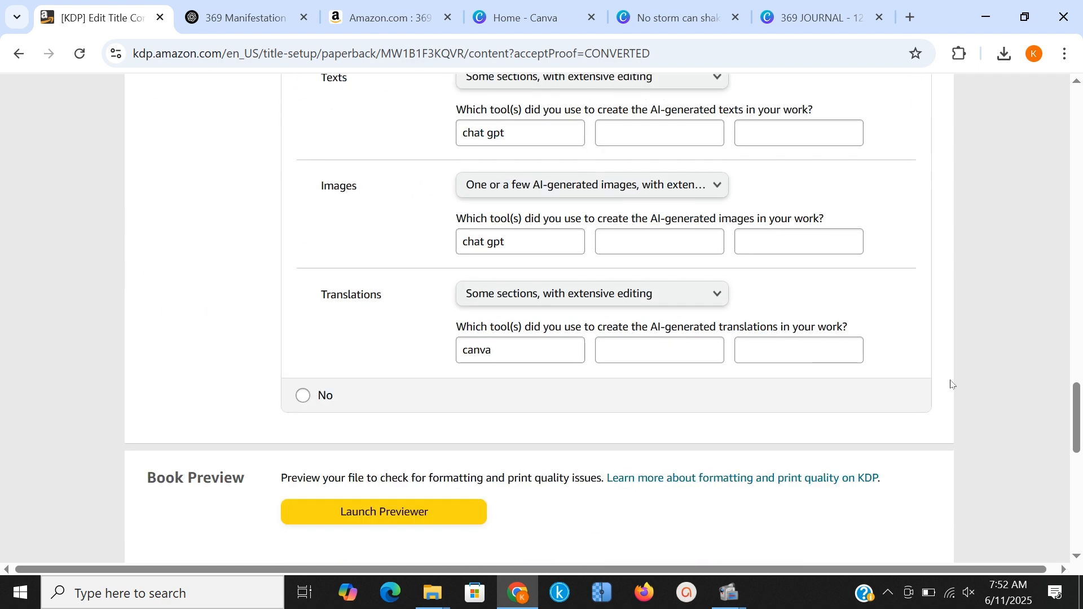
scroll(952, 384, "down", 4)
scroll(952, 384, "down", 4)
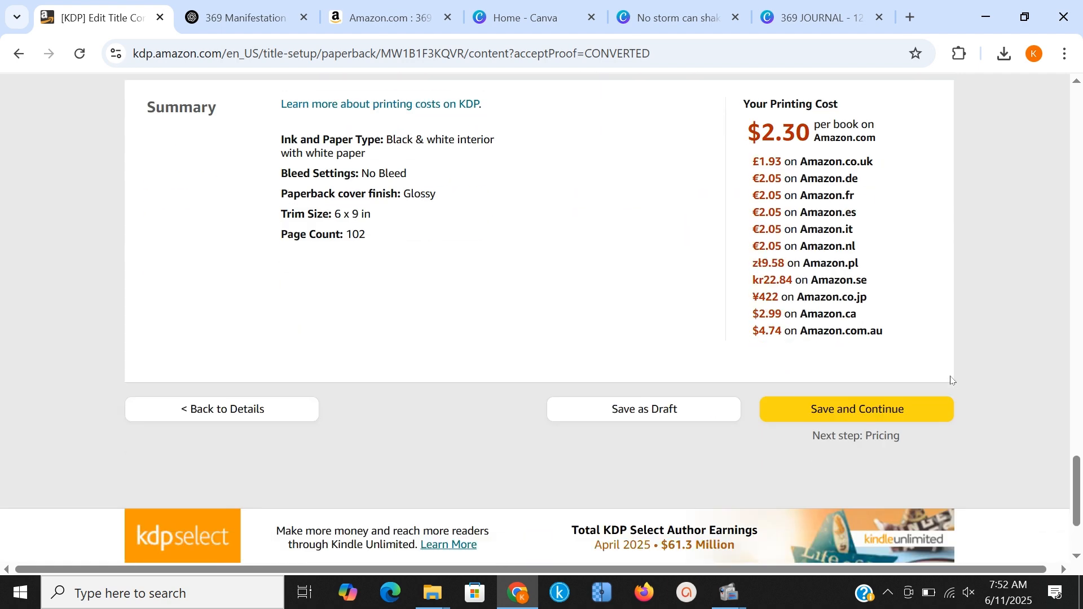
left_click(862, 410)
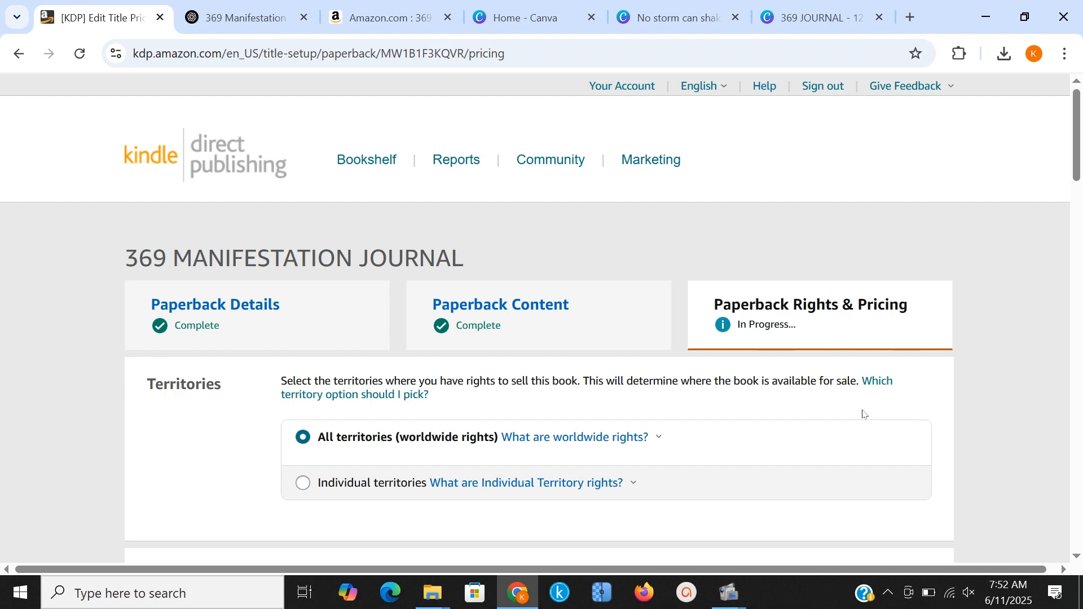
Examine the list price section, and compare the prices of competing 369 manifestation journals in the open Amazon search results
scroll(643, 404, "down", 7)
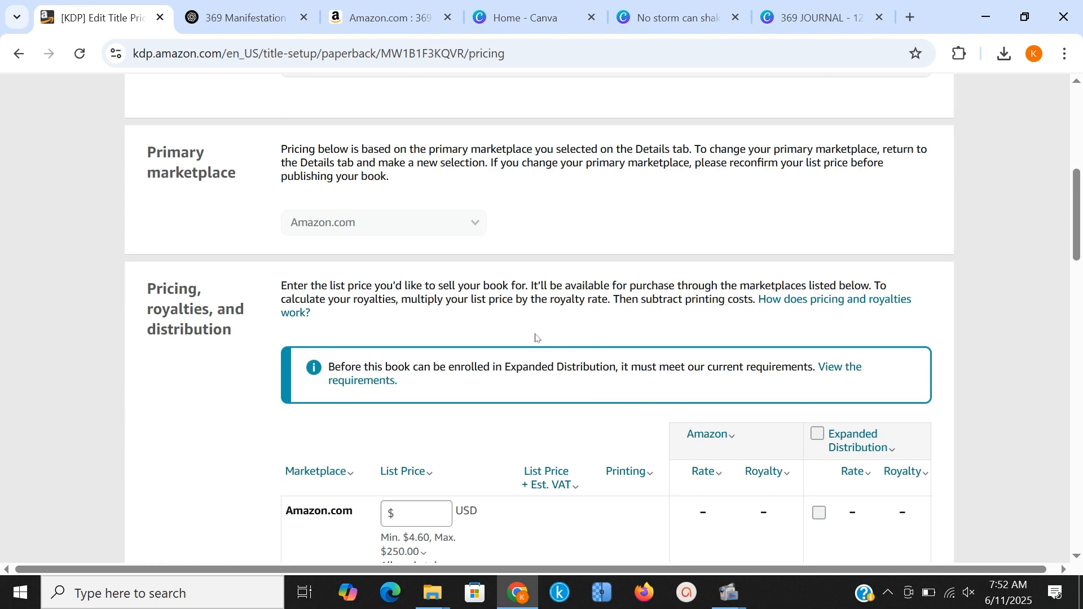
scroll(562, 464, "down", 1)
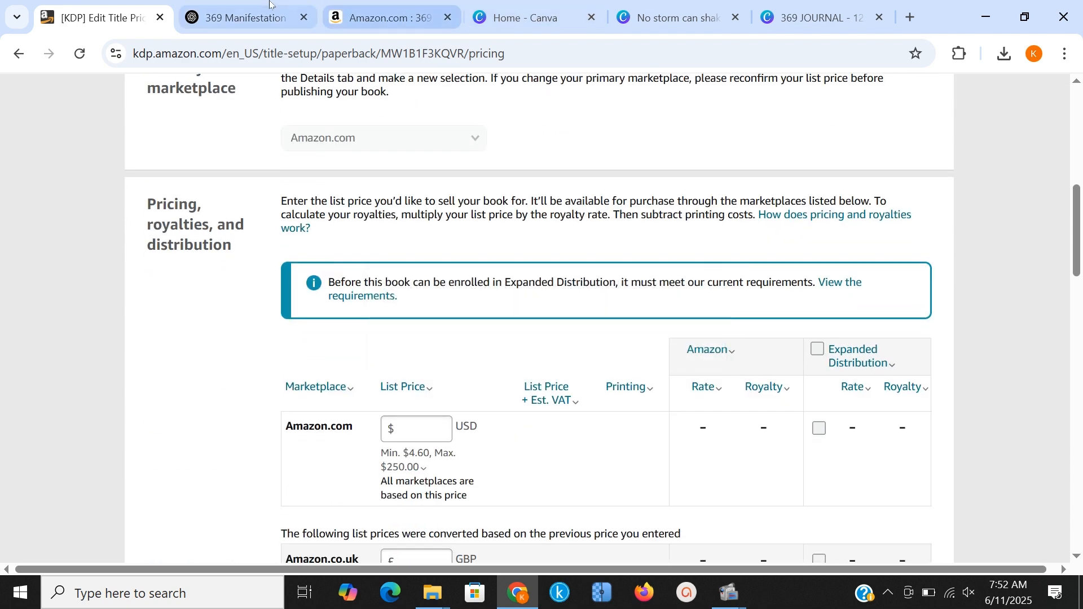
left_click(381, 17)
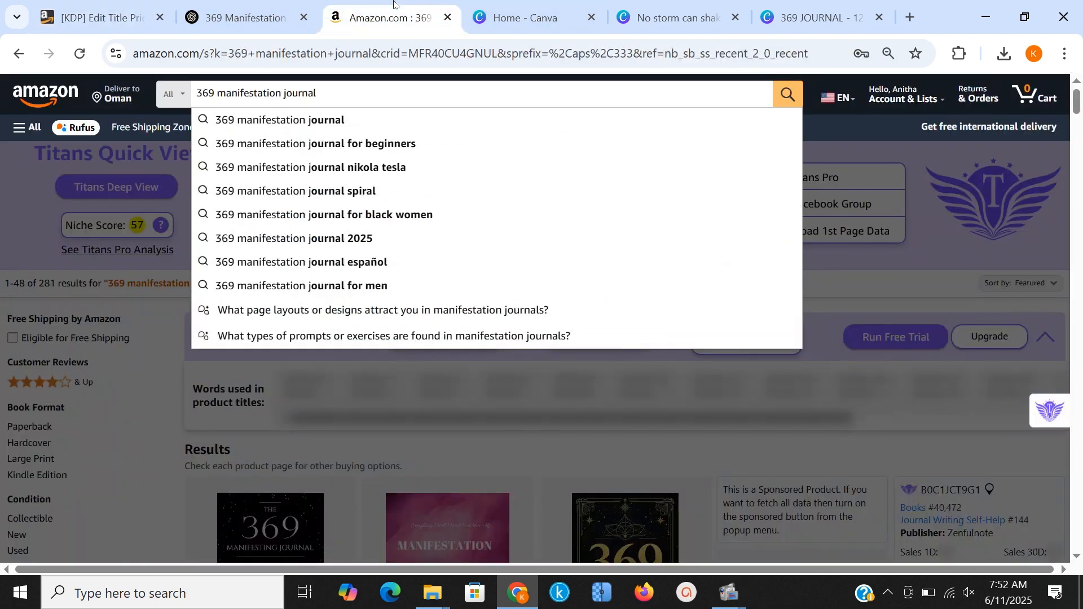
left_click(931, 226)
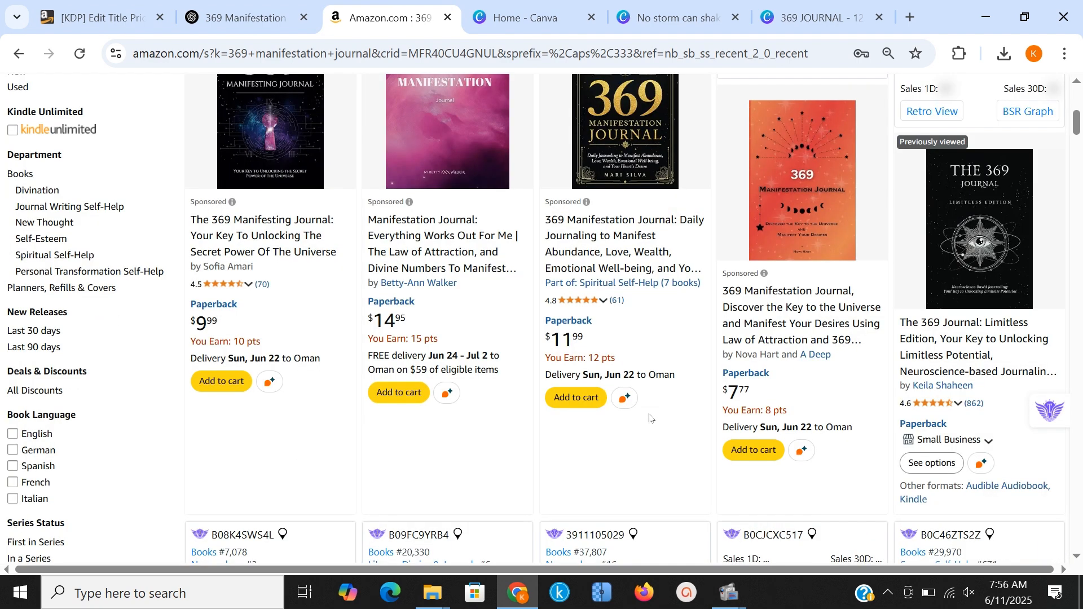
scroll(649, 418, "up", 4)
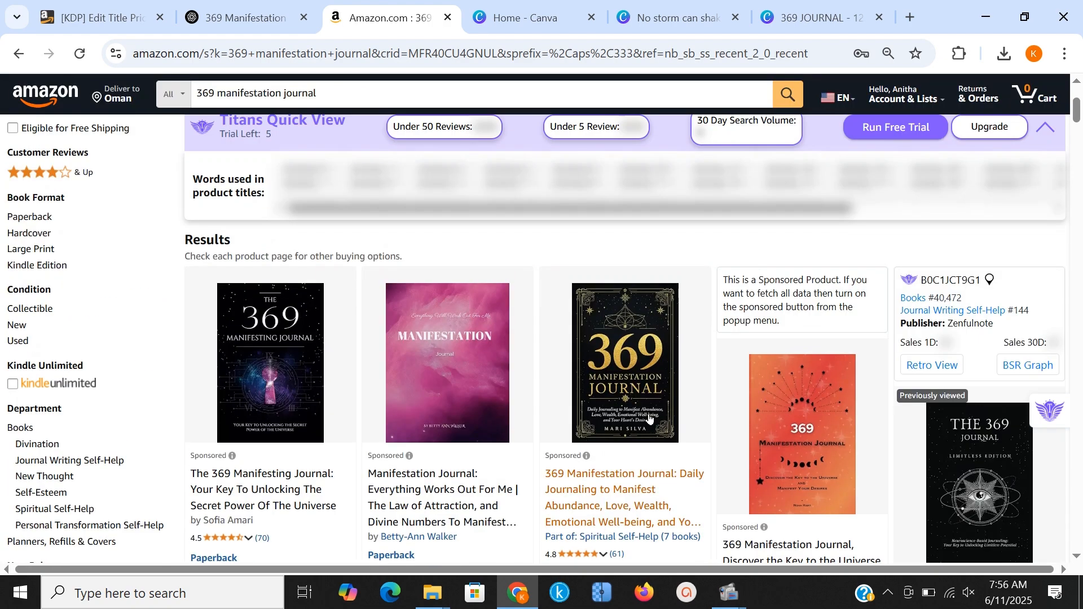
scroll(649, 420, "down", 4)
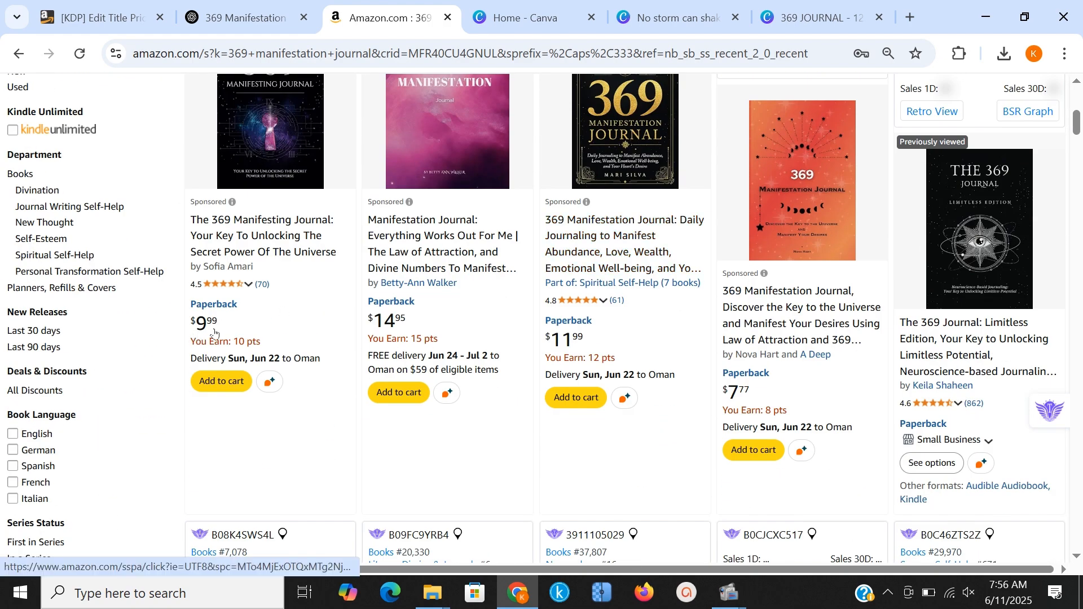
scroll(712, 348, "down", 3)
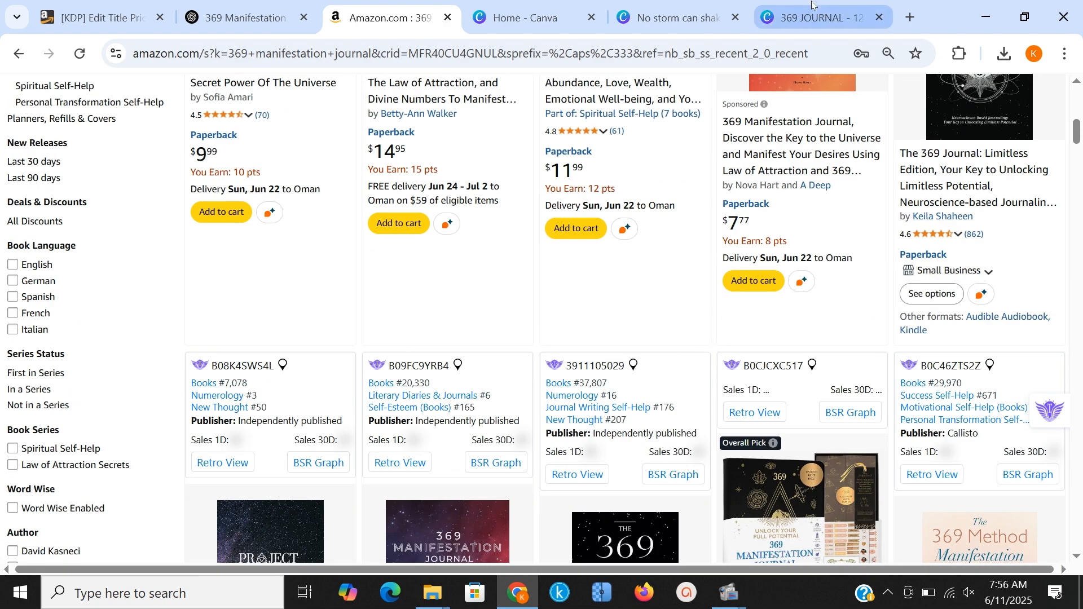
Return to the KDP pricing page, set the Amazon.com list price to 7.99 USD, publish the paperback and review the submission notice
key("ctrl+1")
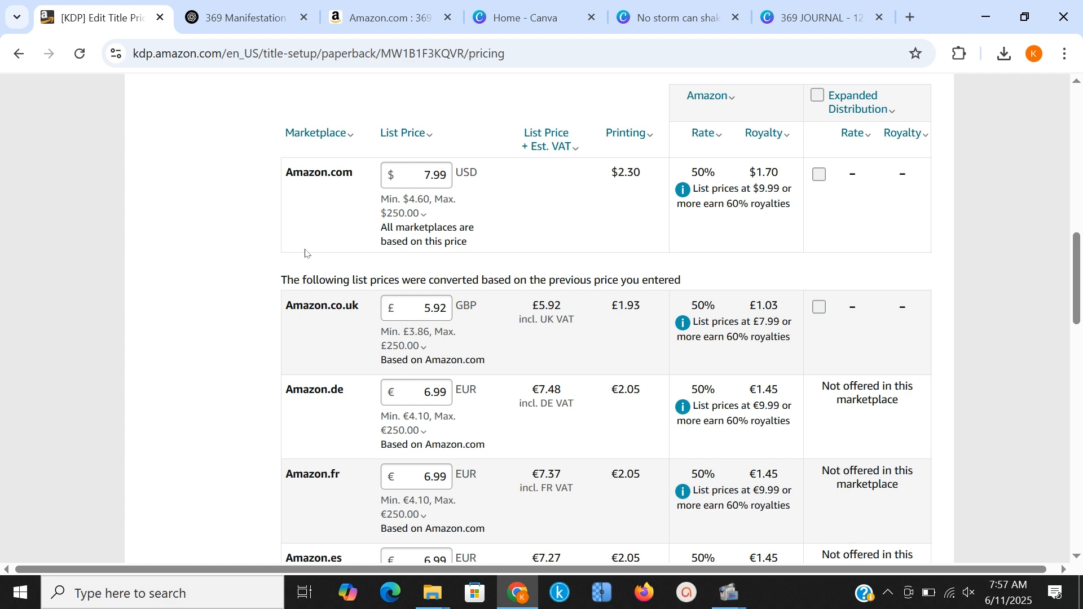
scroll(666, 294, "down", 18)
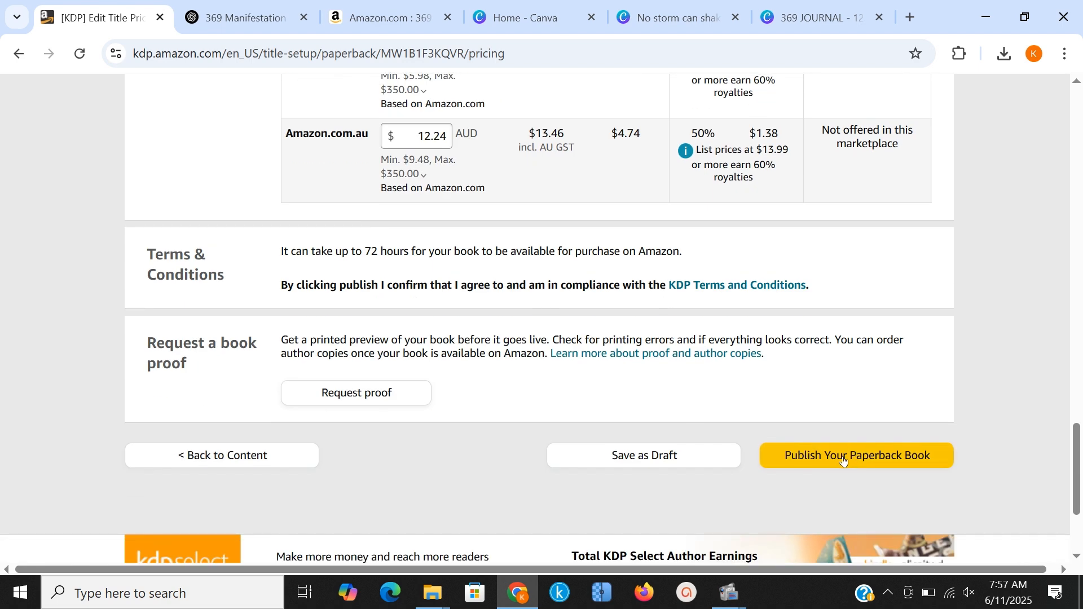
left_click(846, 456)
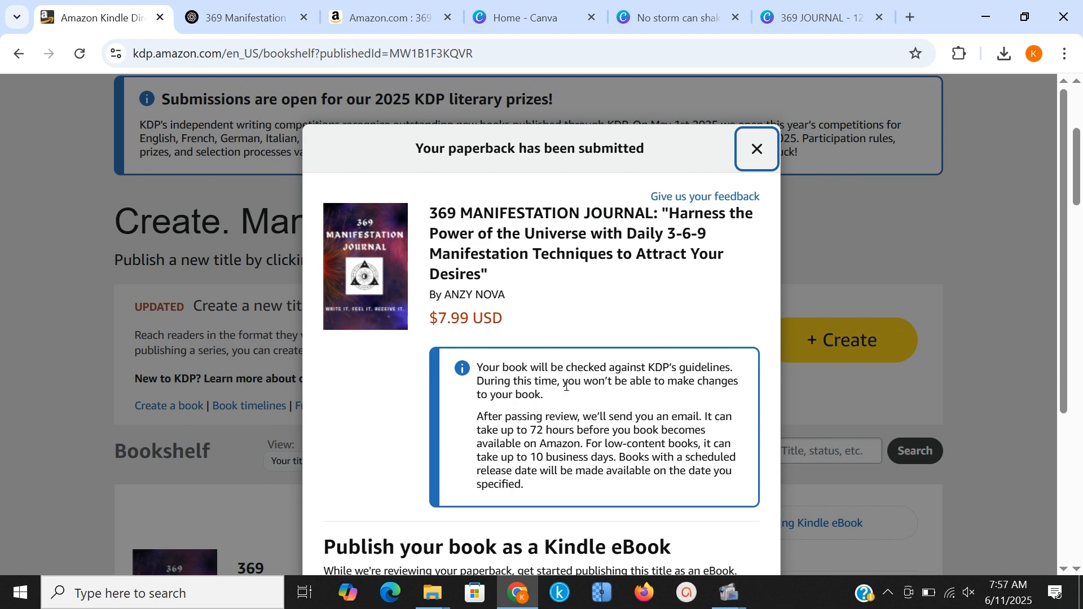
scroll(626, 332, "down", 5)
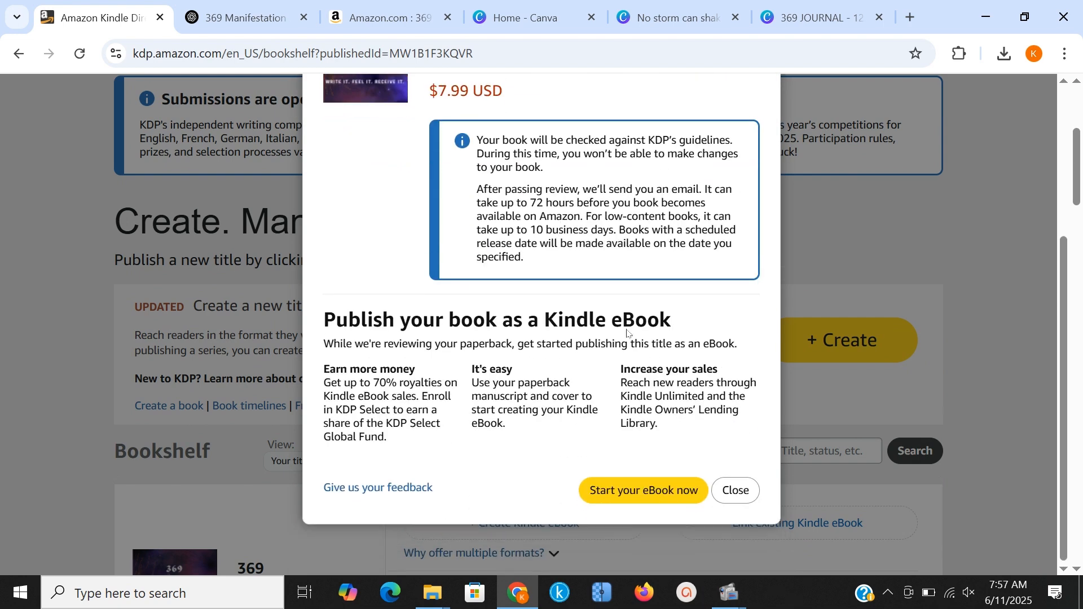
scroll(623, 336, "up", 5)
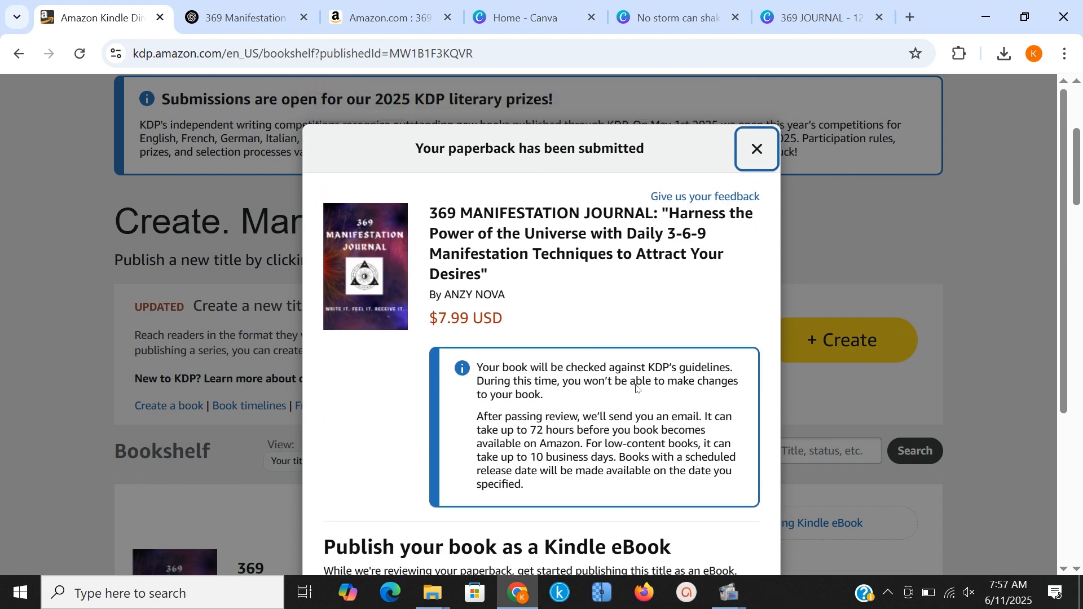